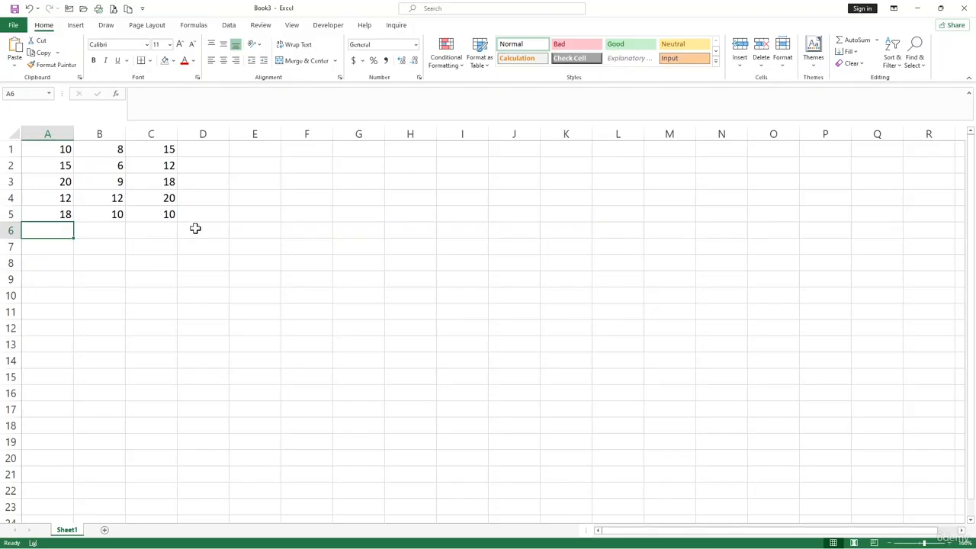
Select the A1:C5 number block, then start a formula in E2 and cancel it.
left_click(305, 222)
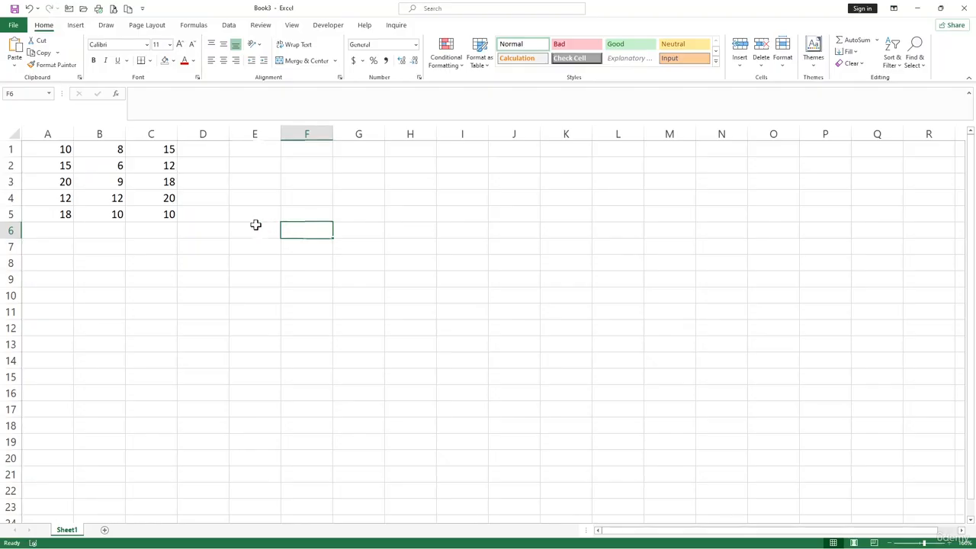
left_click_drag(63, 150, 154, 215)
left_click(180, 261)
left_click_drag(64, 150, 146, 216)
left_click(152, 241)
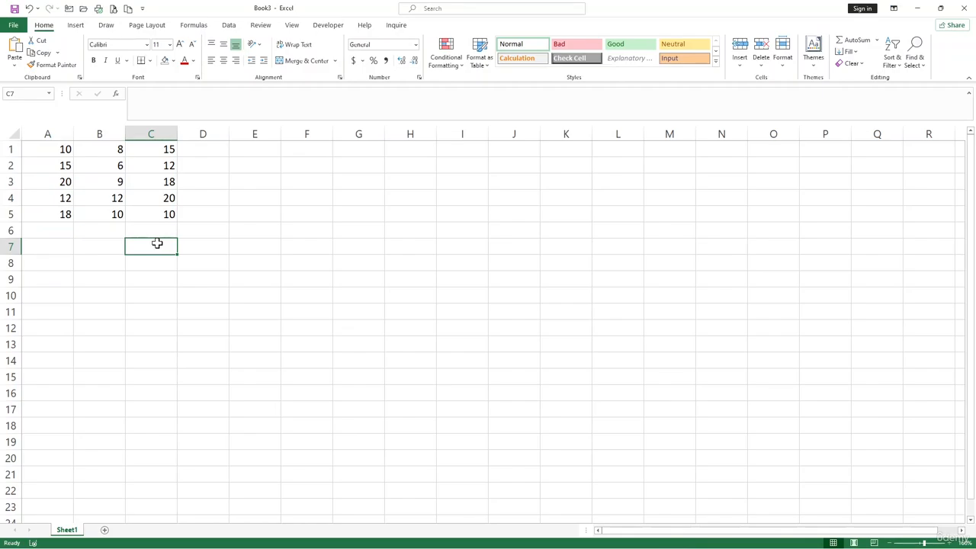
left_click(283, 229)
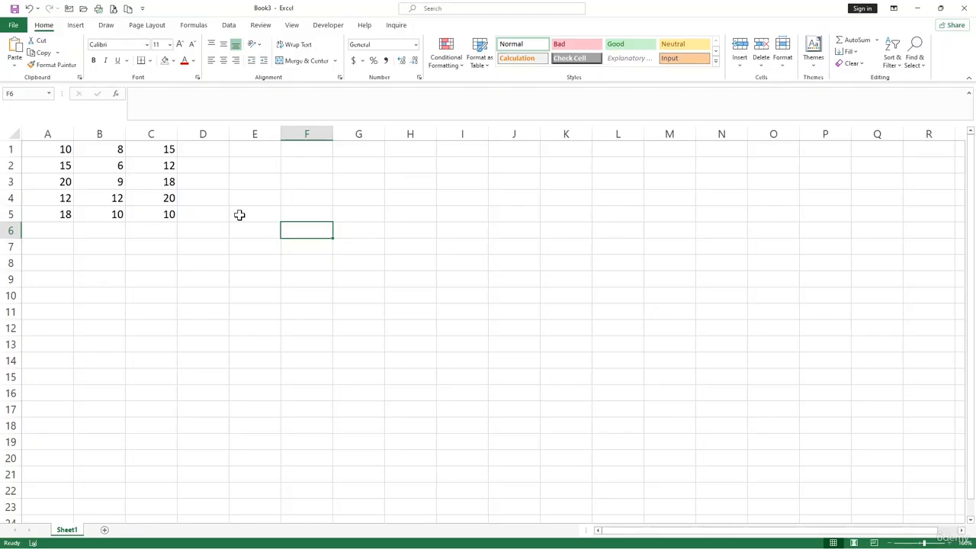
left_click(261, 168)
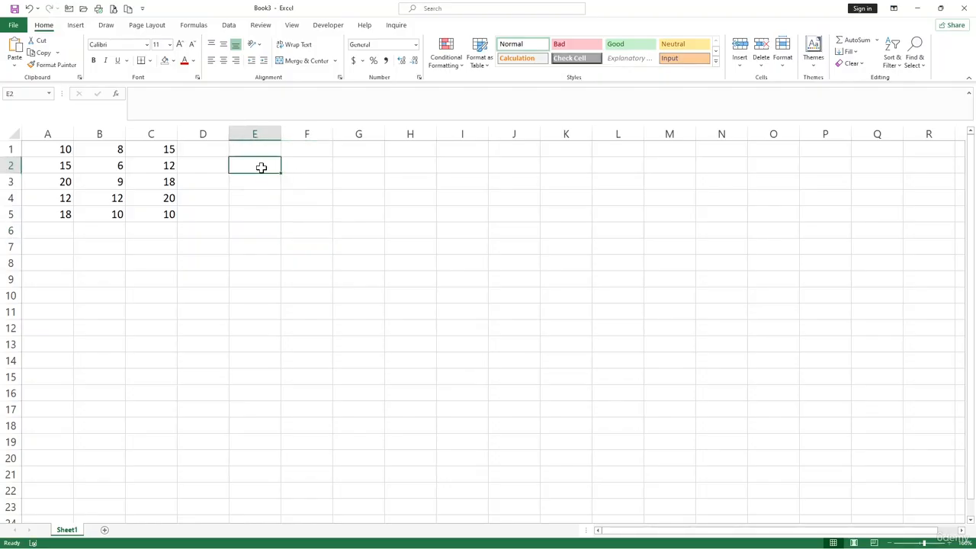
type("=")
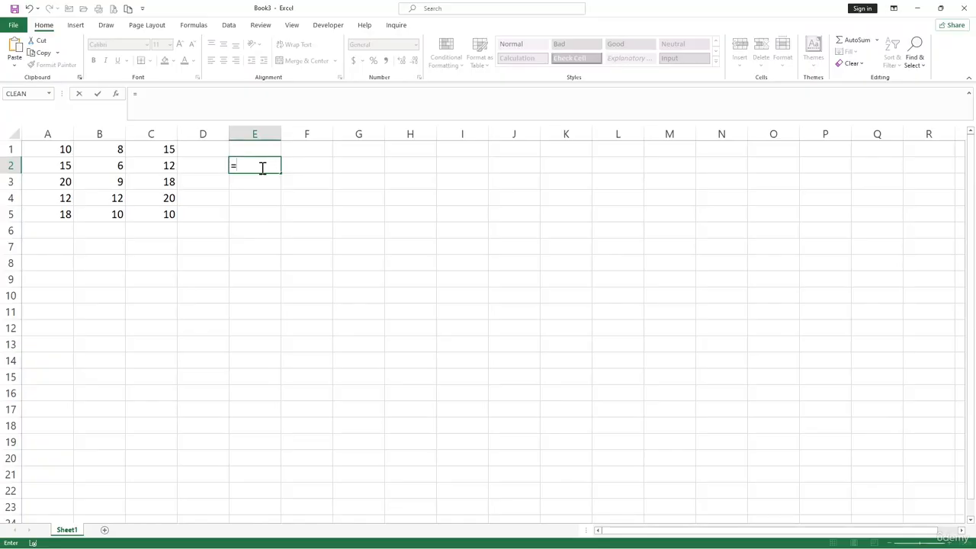
key("Escape")
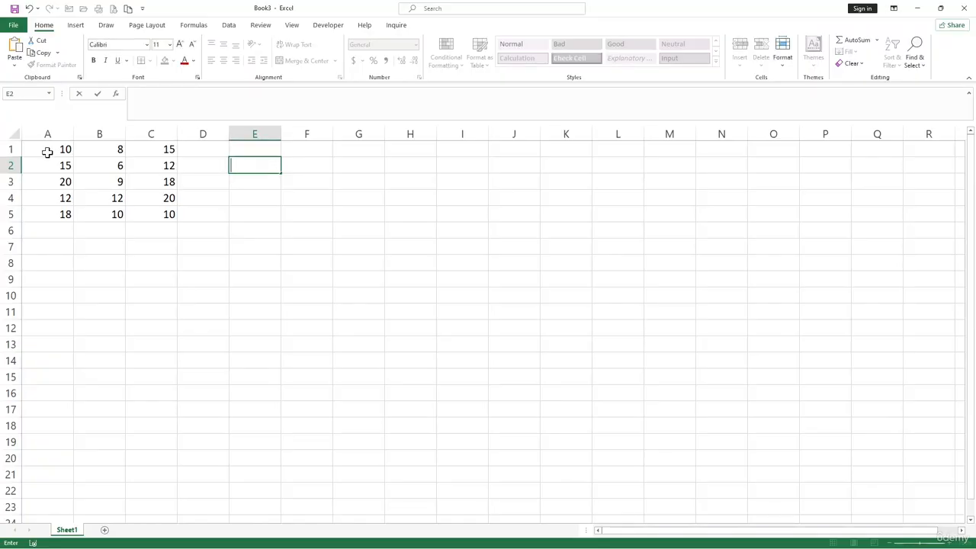
Enter =SUM(A1:A5) in A8 to total column A as 75.
left_click_drag(48, 150, 52, 224)
left_click(53, 261)
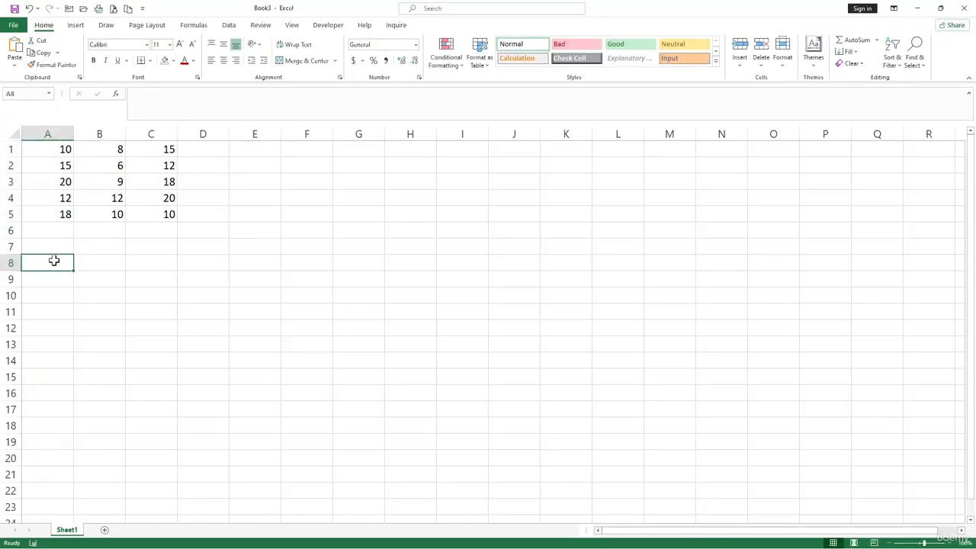
type("=")
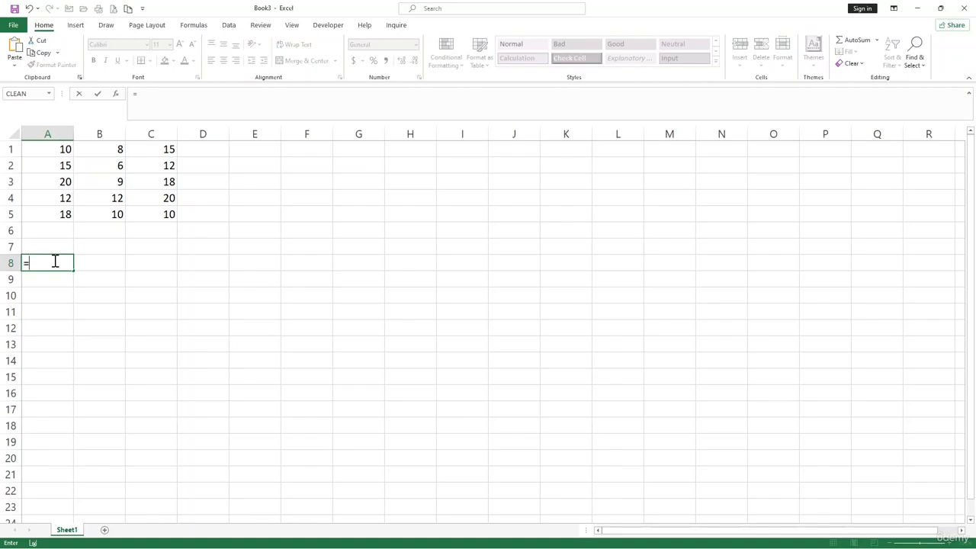
type("sum")
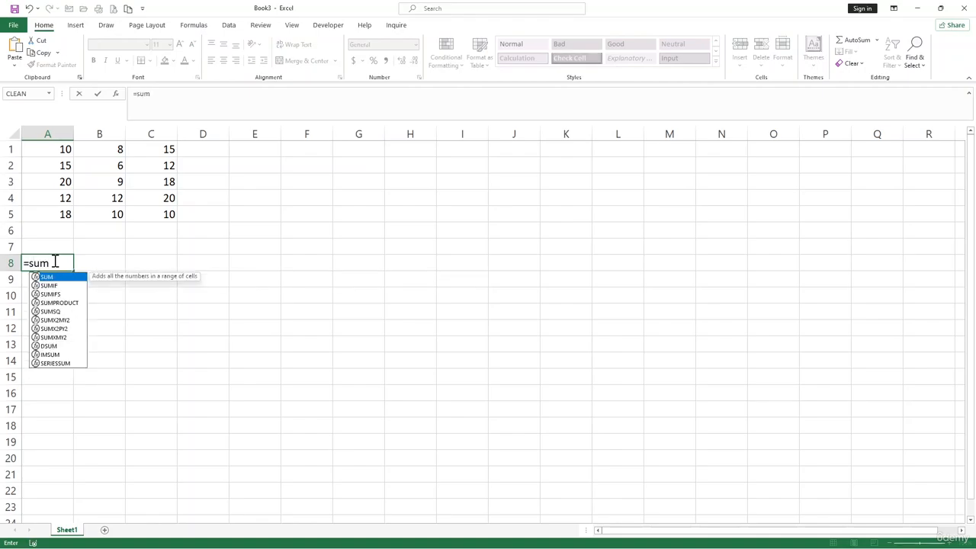
key("Tab")
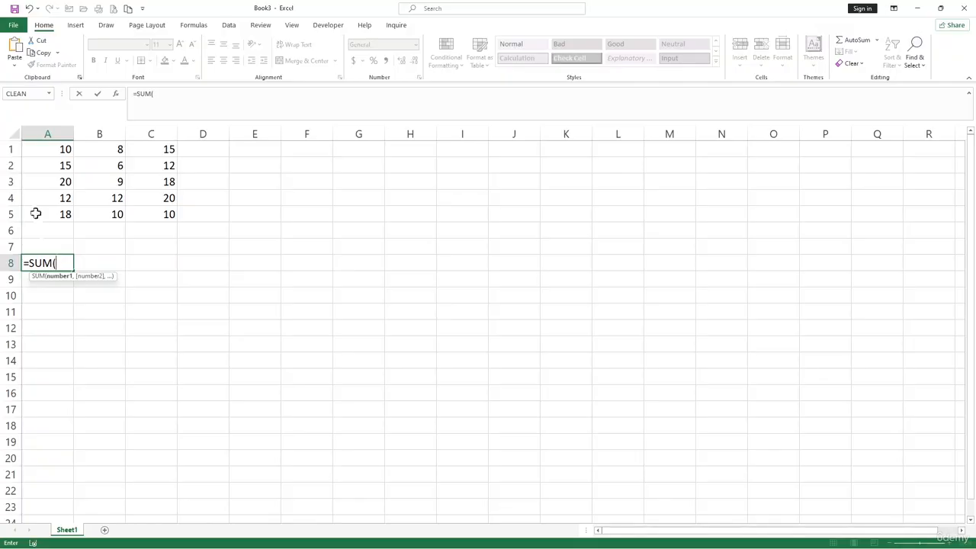
left_click_drag(45, 154, 46, 211)
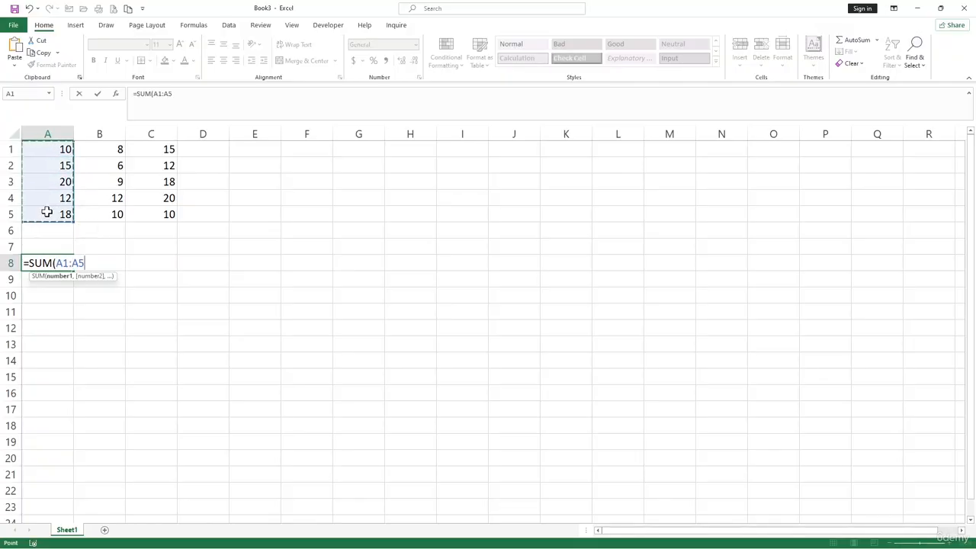
type(")")
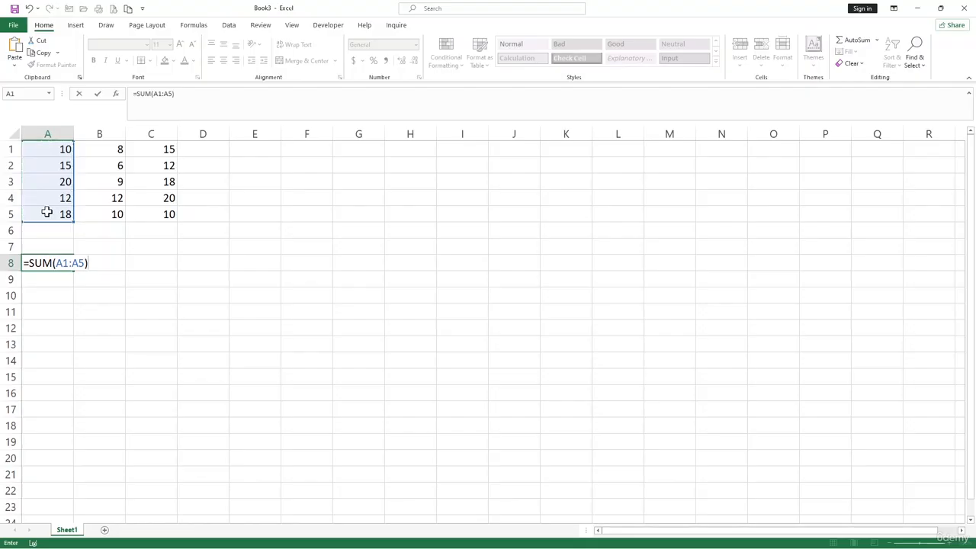
key("Return")
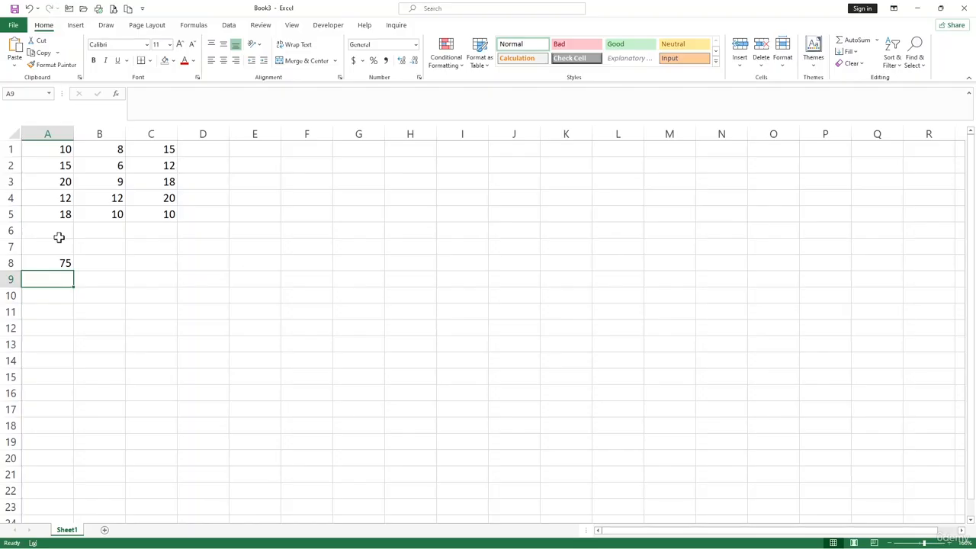
Enter =AVERAGE(B1:B5) in B8, giving 9, and review the result.
left_click_drag(66, 147, 63, 211)
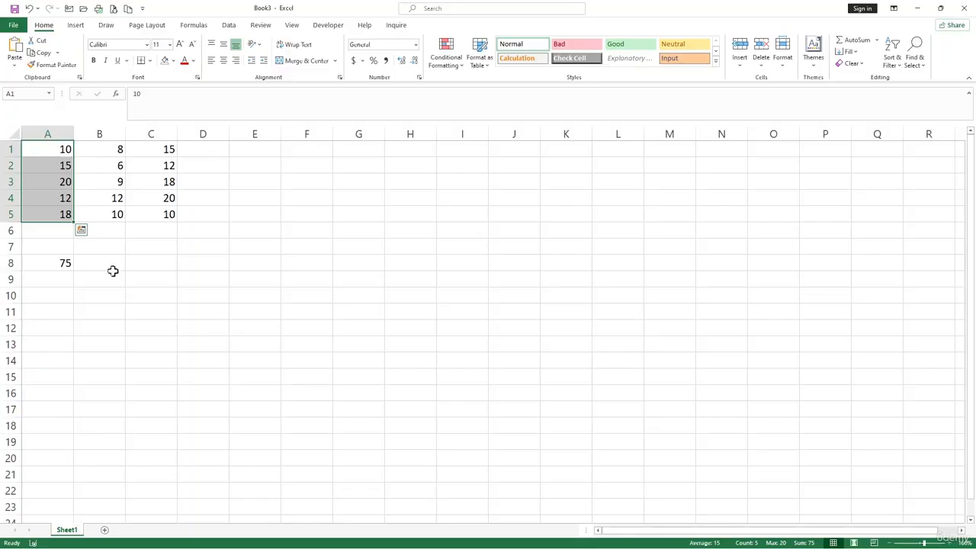
left_click(112, 268)
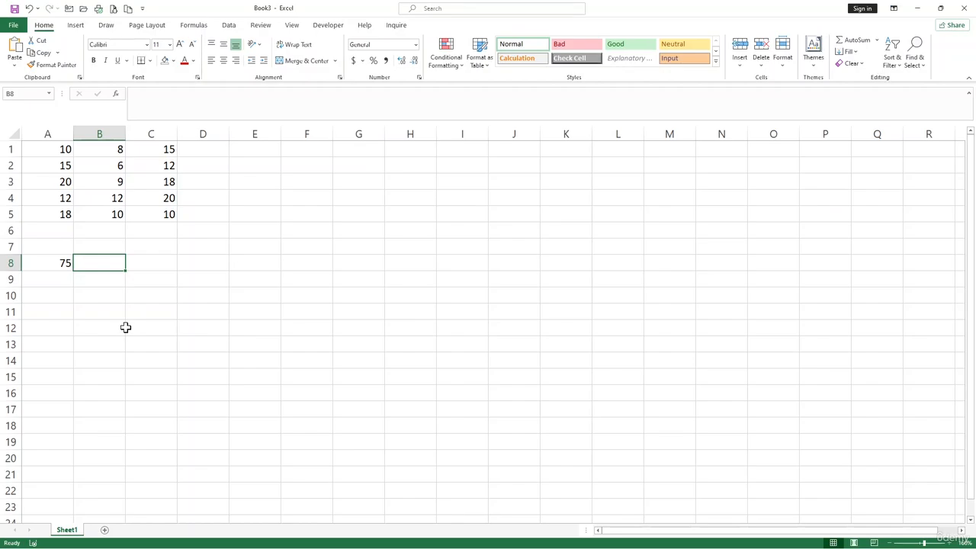
type("=")
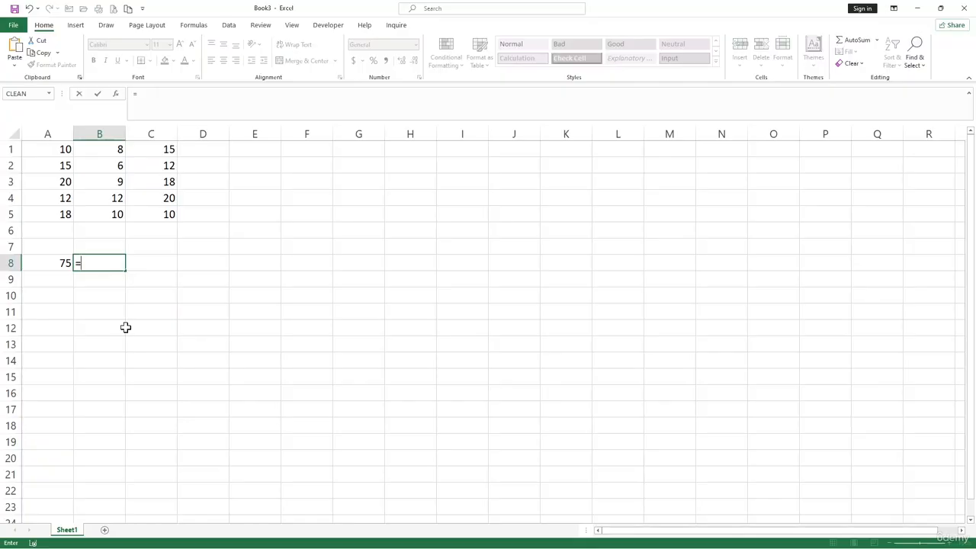
type("aver")
key("Tab")
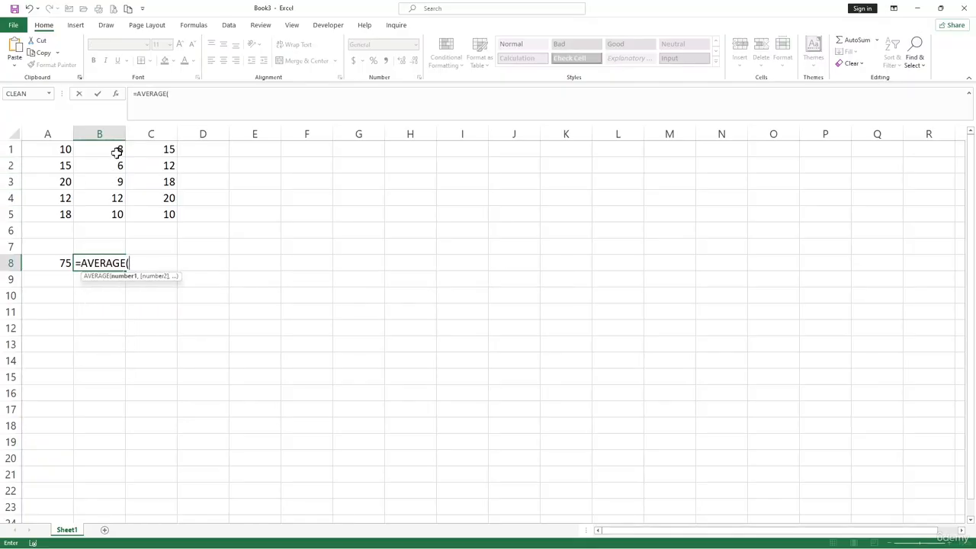
left_click_drag(117, 150, 103, 218)
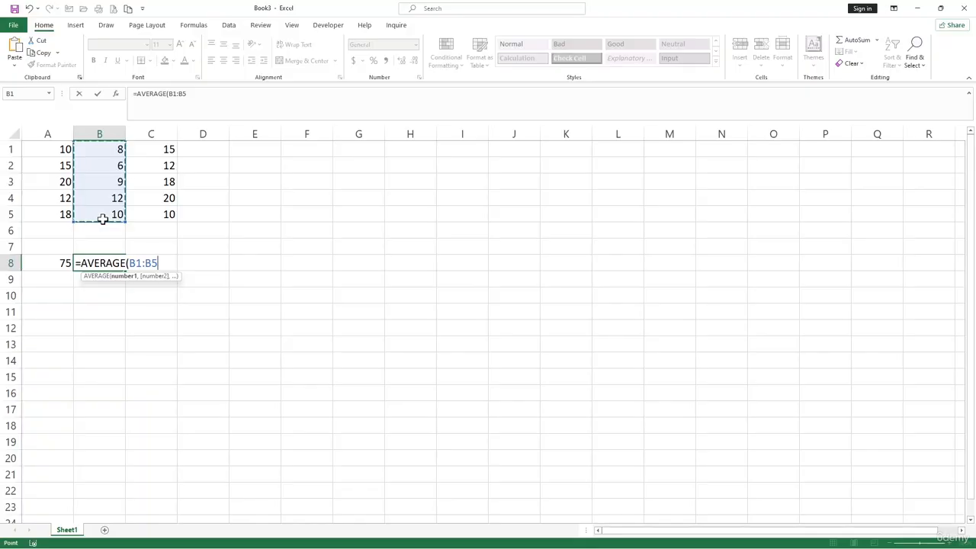
type(")")
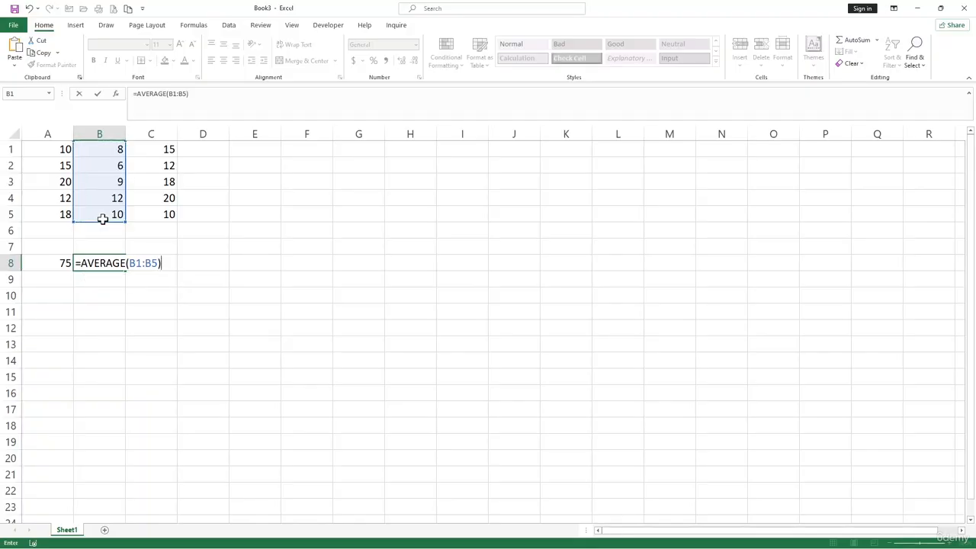
key("Return")
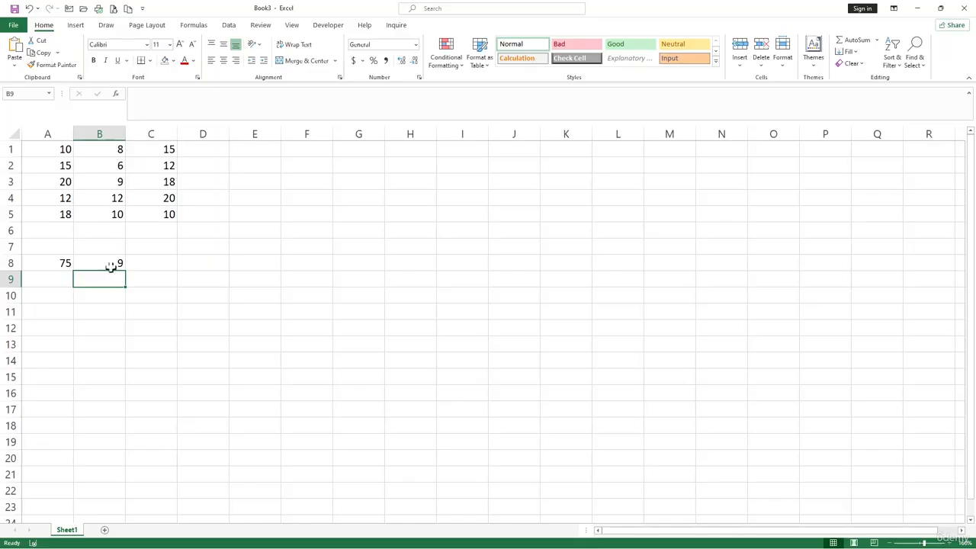
left_click_drag(112, 150, 105, 213)
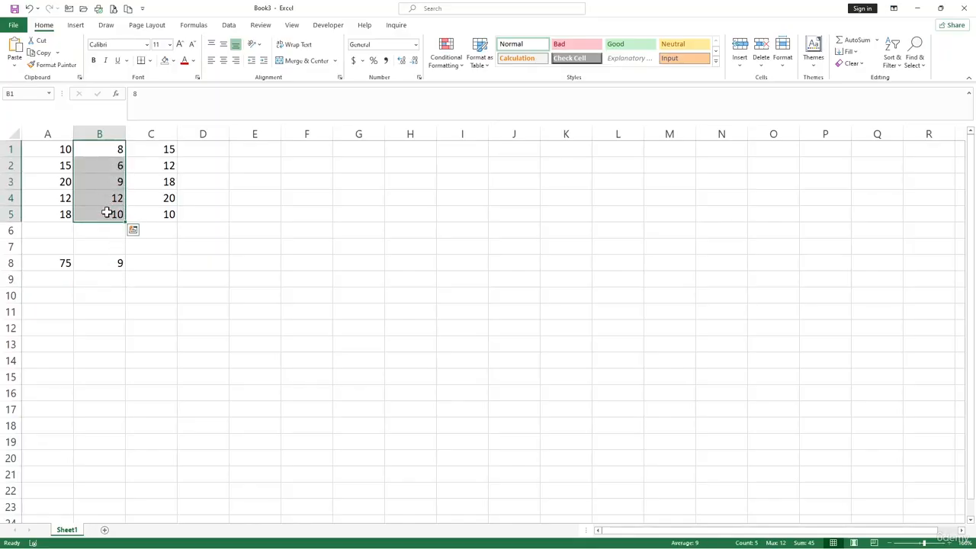
left_click(109, 265)
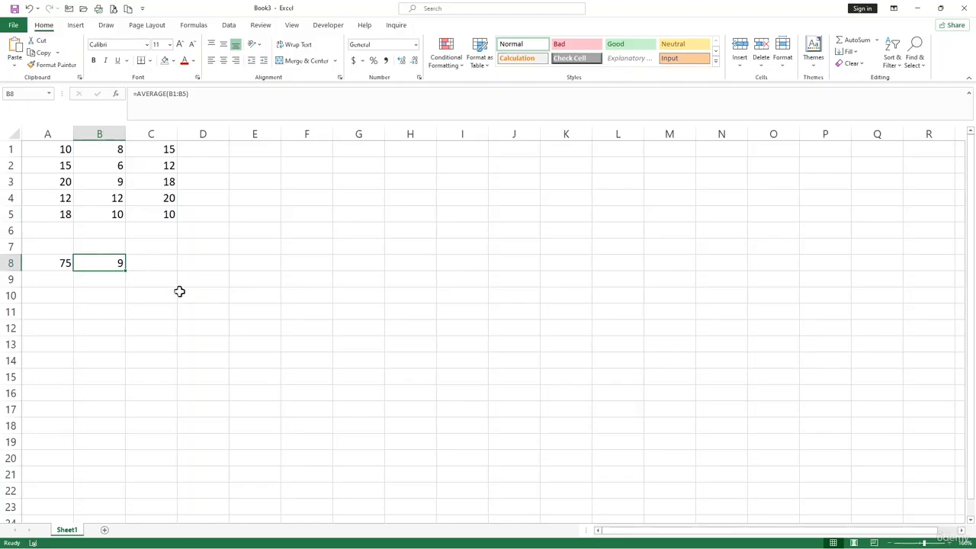
Enter =COUNT(C1:C5) in C8, returning 5 for column C.
left_click(160, 264)
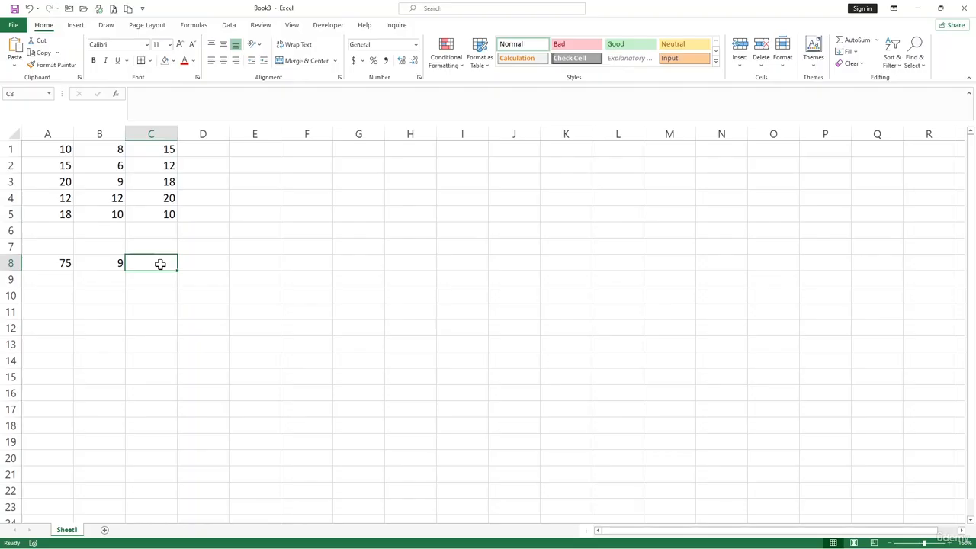
type("=count")
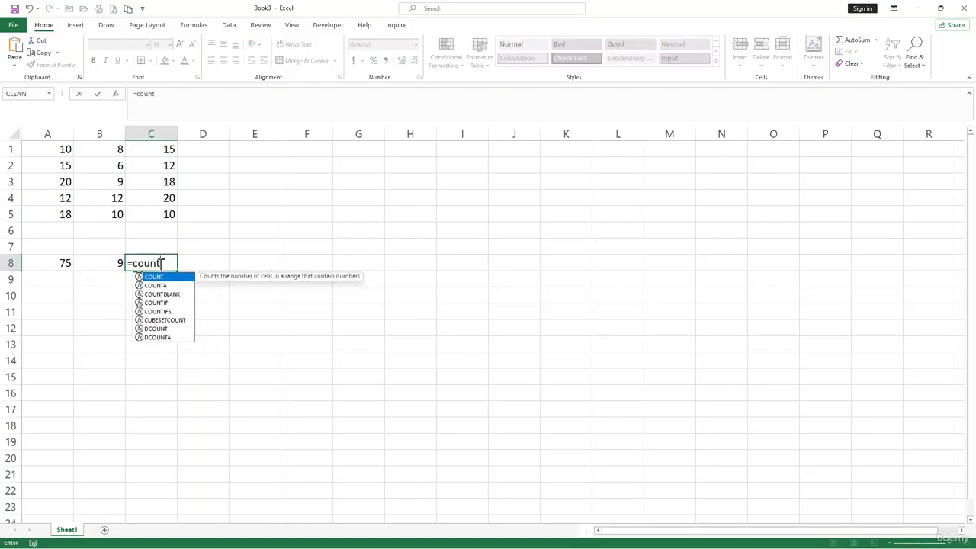
key("Tab")
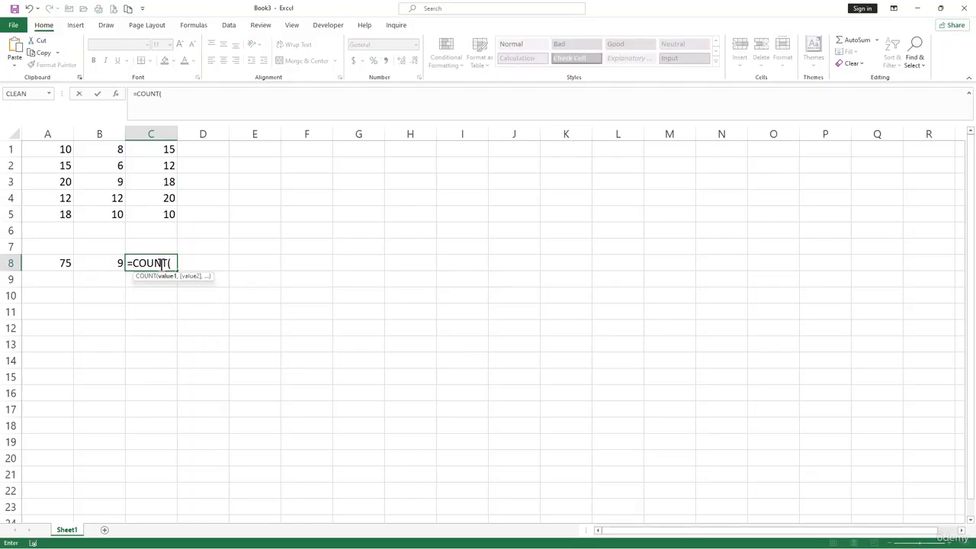
left_click_drag(158, 143, 166, 213)
type(")")
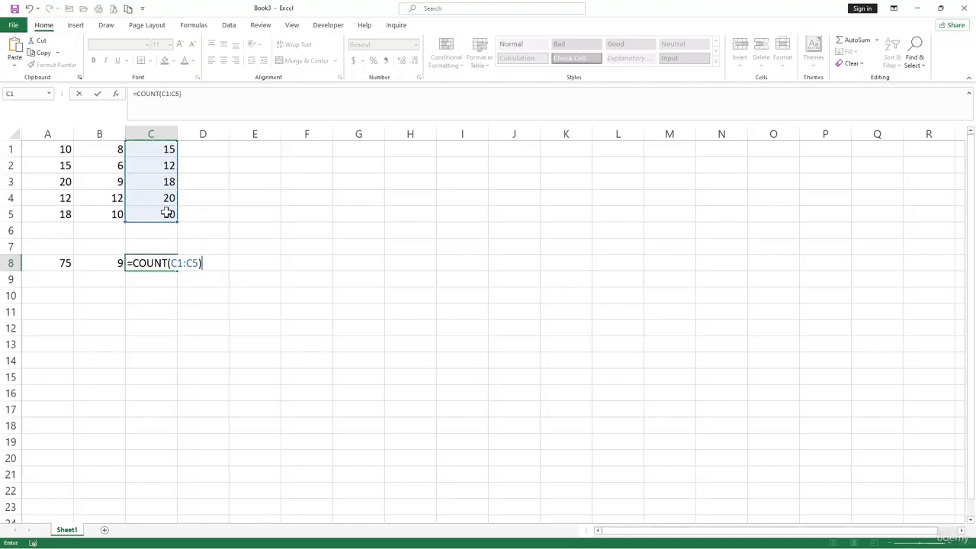
key("Return")
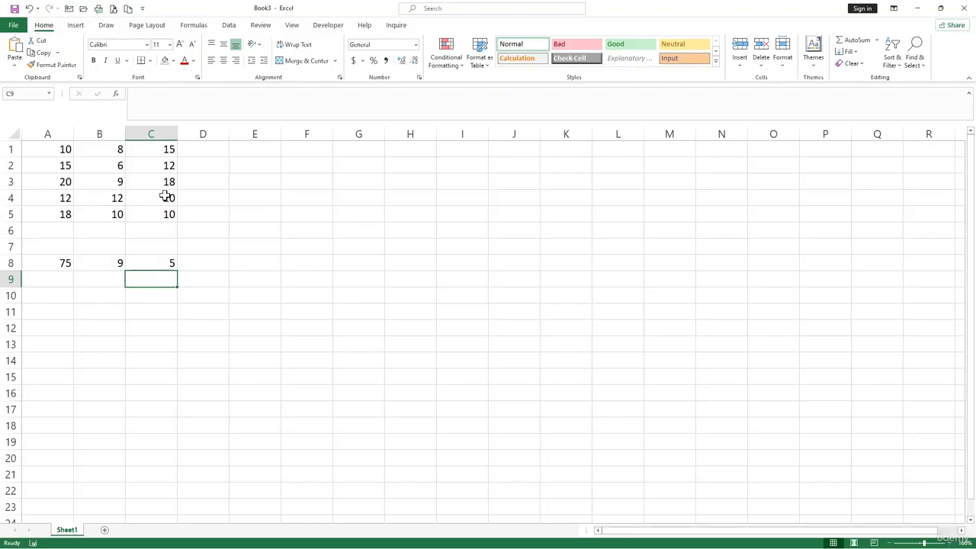
left_click(162, 186)
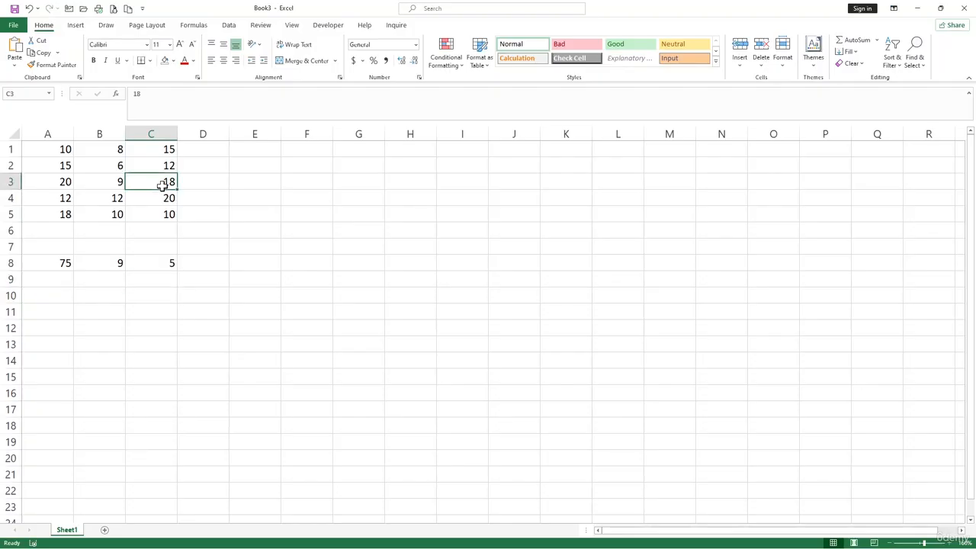
type("i")
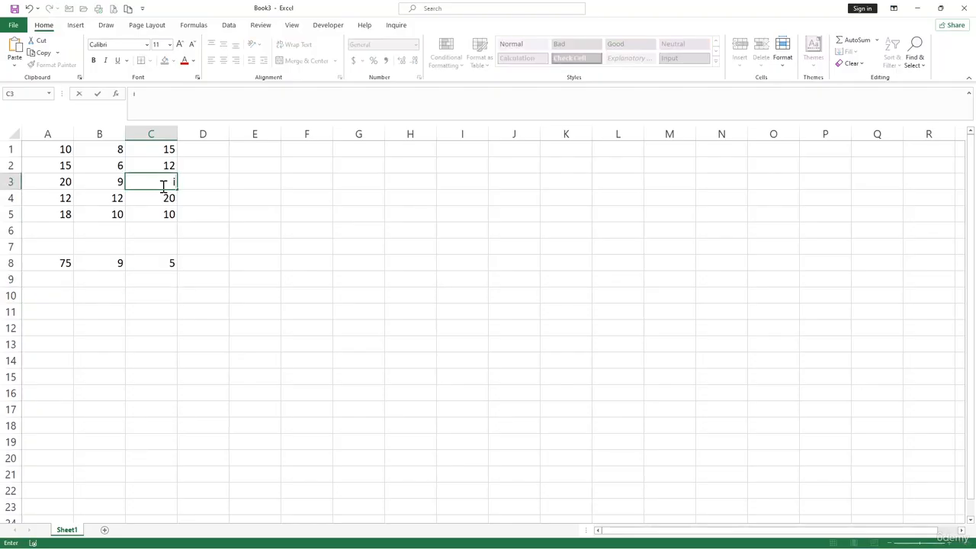
key("Return")
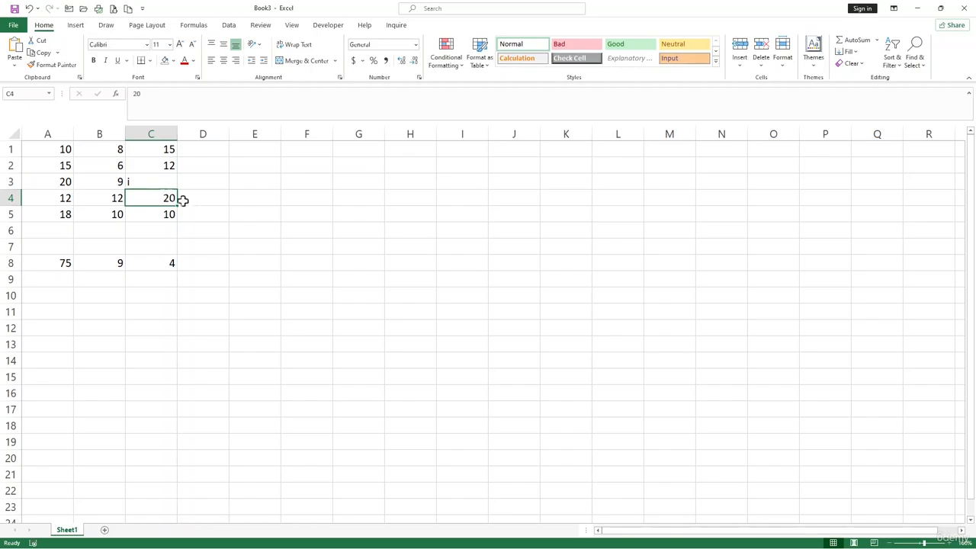
left_click(147, 180)
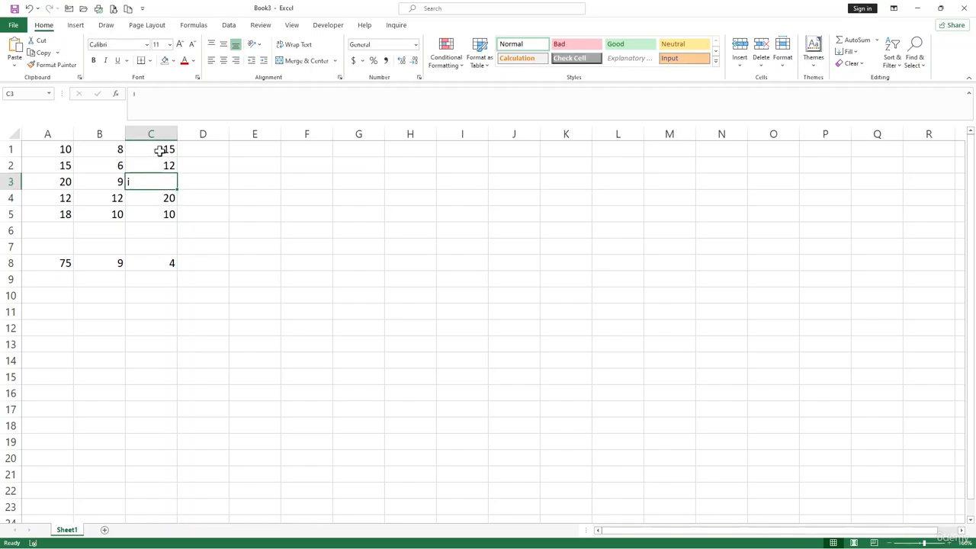
left_click_drag(159, 148, 165, 218)
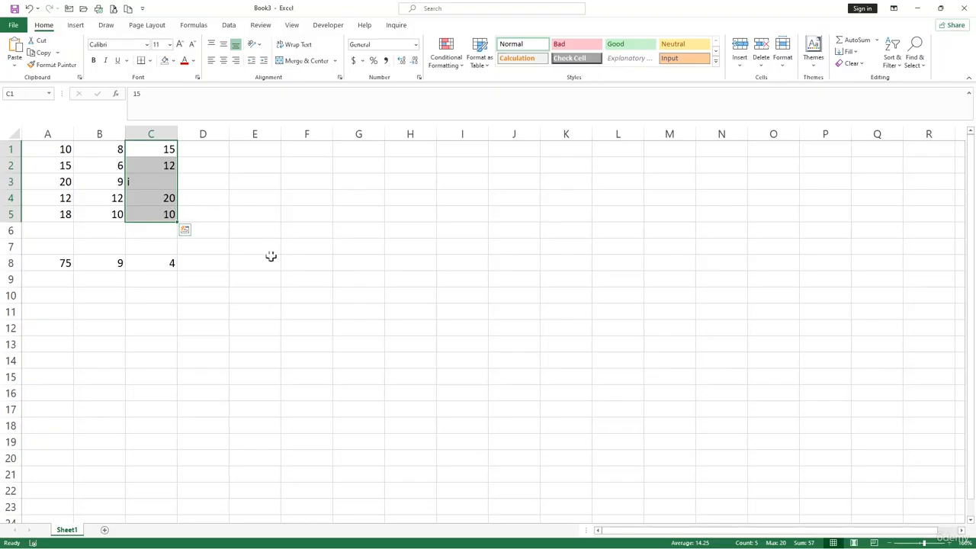
left_click(232, 282)
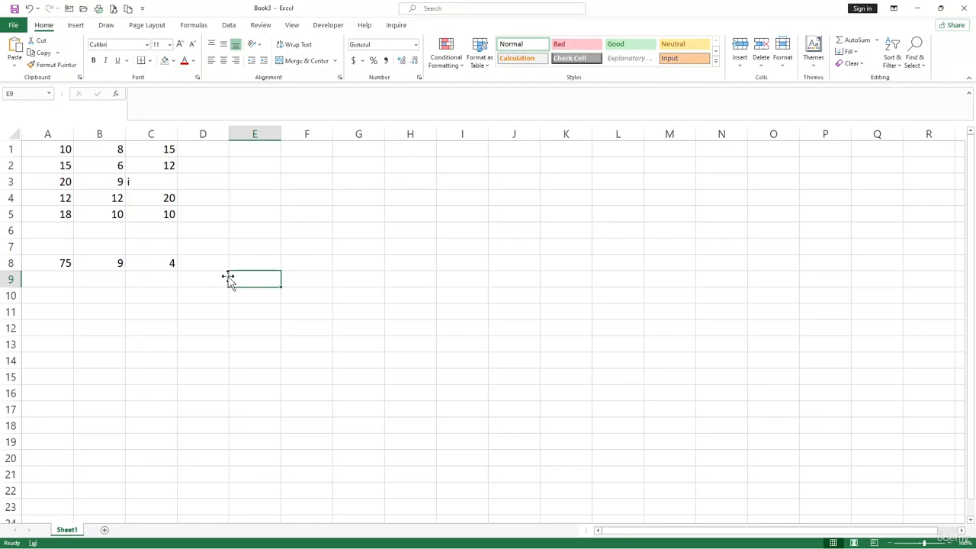
left_click(295, 206)
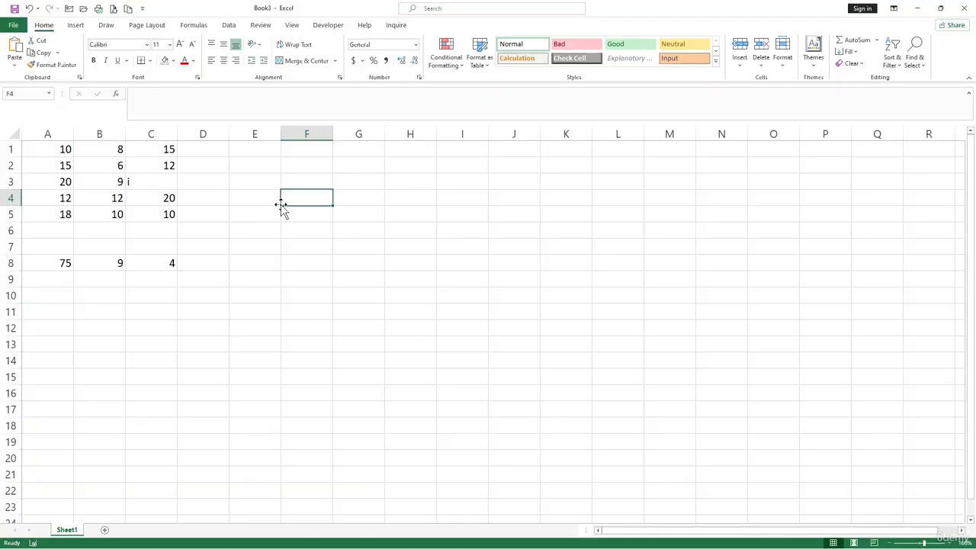
type("=")
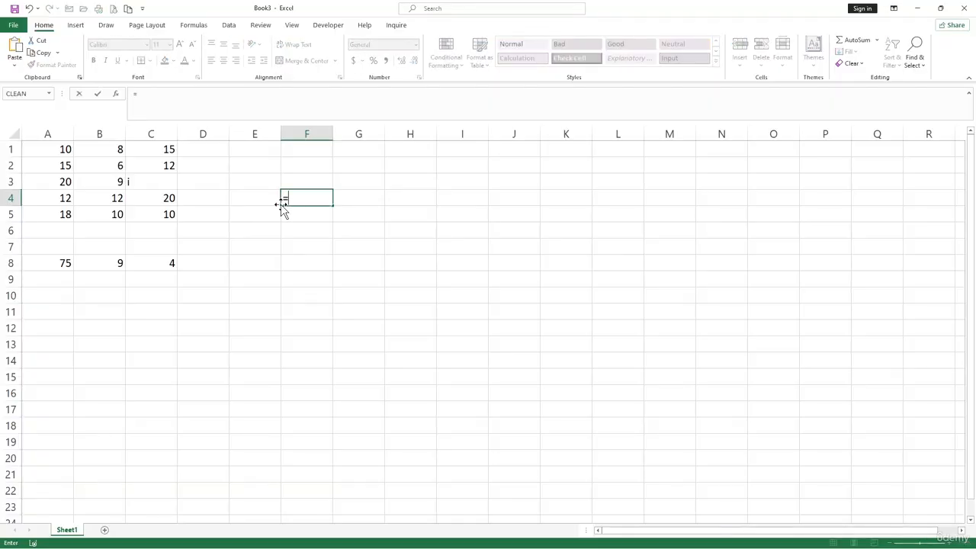
type("vl")
key("Tab")
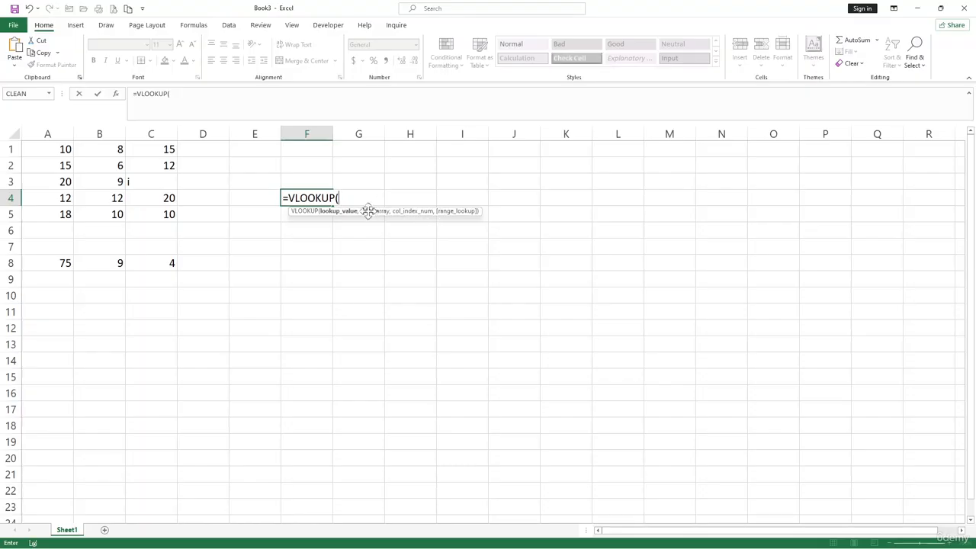
key("BackSpace")
key("BackSpace")
key("BackSpace")
key("BackSpace")
key("BackSpace")
key("BackSpace")
key("BackSpace")
key("BackSpace")
key("BackSpace")
left_click(338, 259)
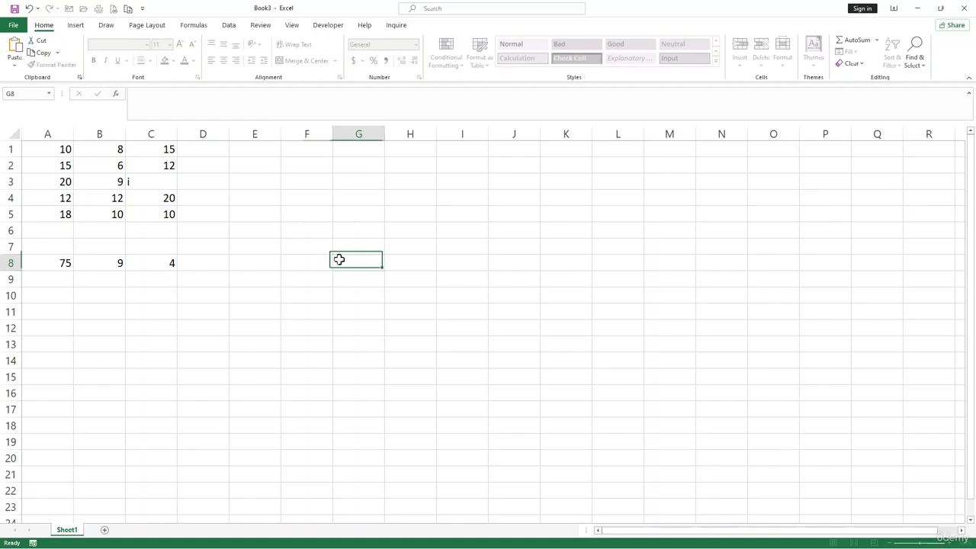
Insert an empty column before column A.
right_click(46, 133)
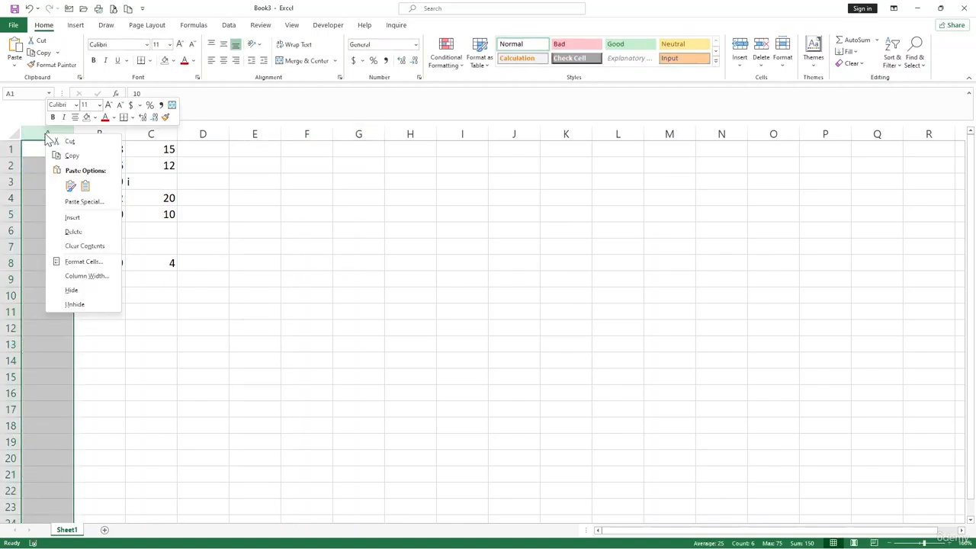
left_click(73, 232)
left_click(54, 159)
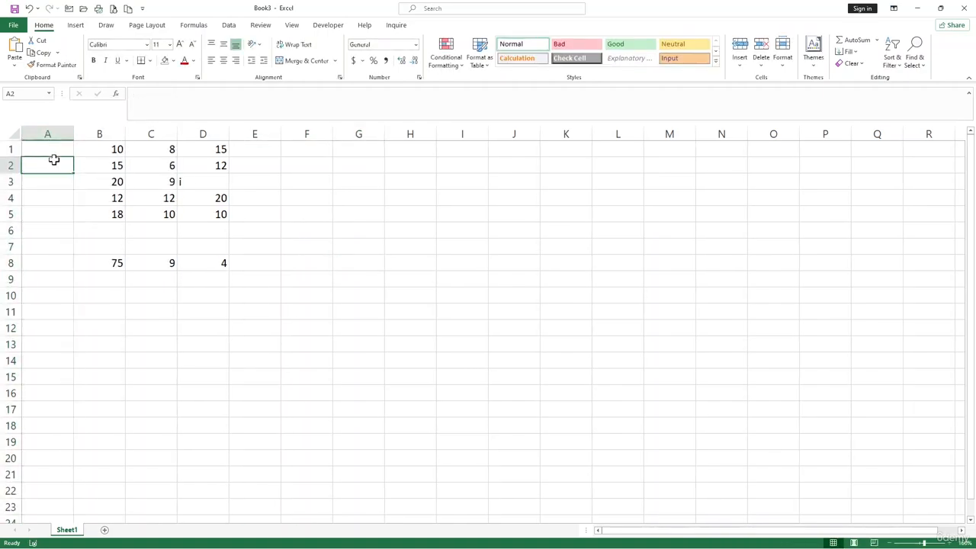
Label cells A1:A5 with the letters A, B, C, D and E.
left_click(57, 151)
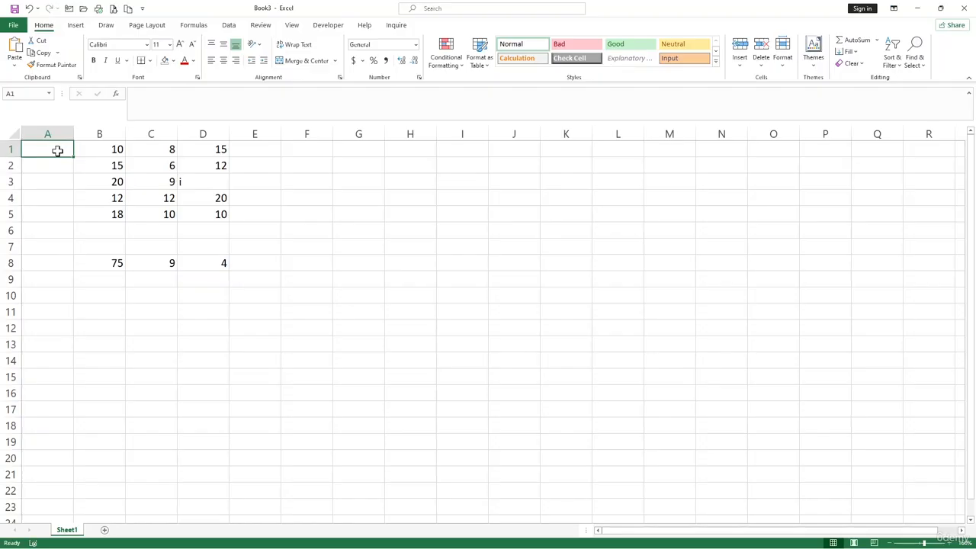
type("A")
key("Return")
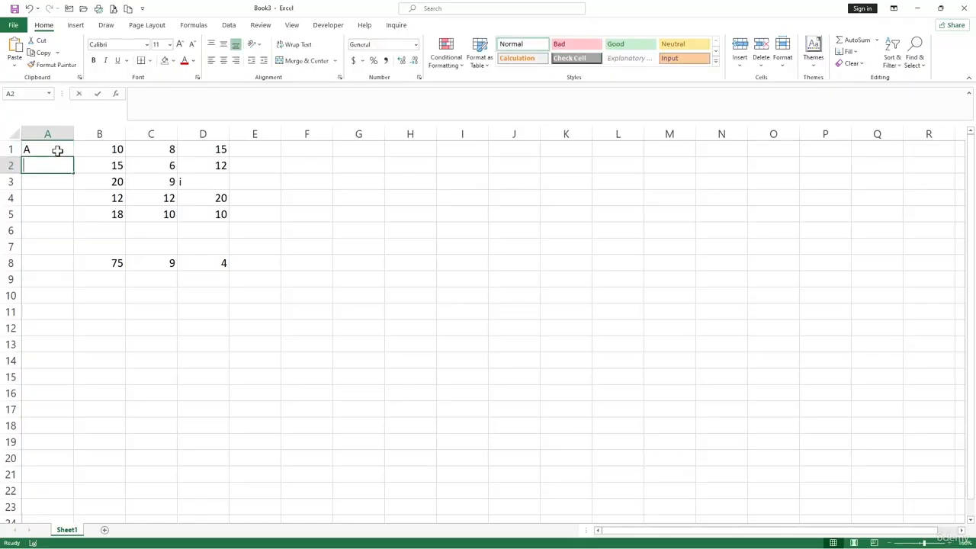
type("B")
key("Return")
type("V")
key("Return")
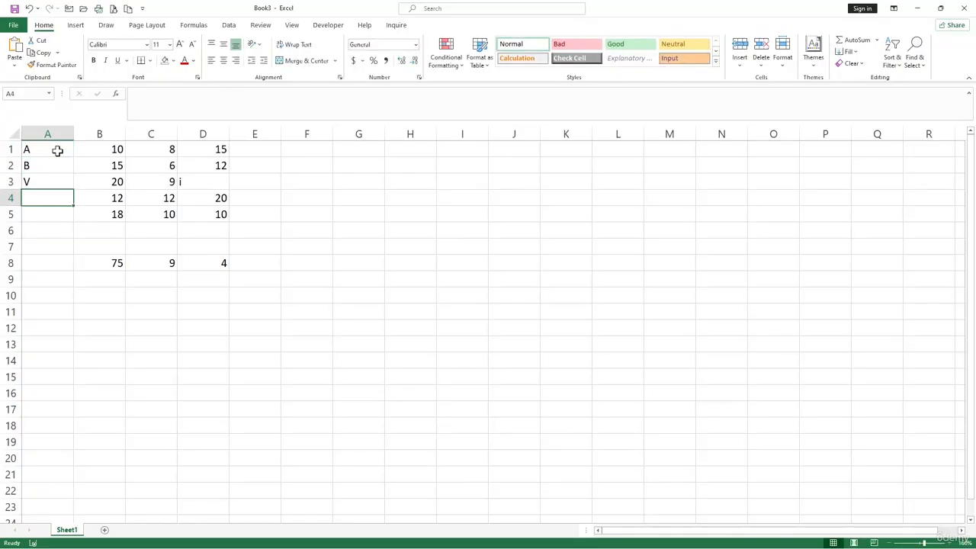
key("BackSpace")
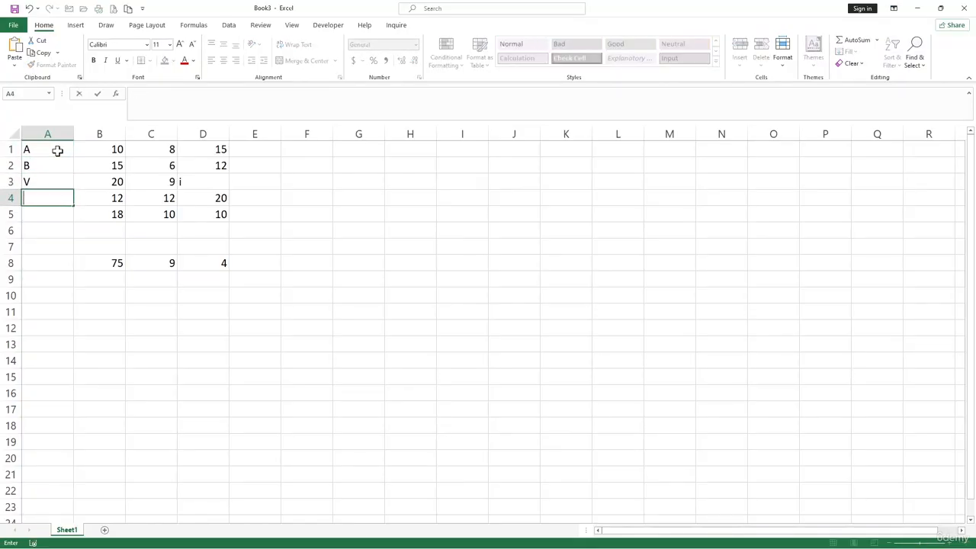
key("Up")
type("C")
key("Return")
key("Return")
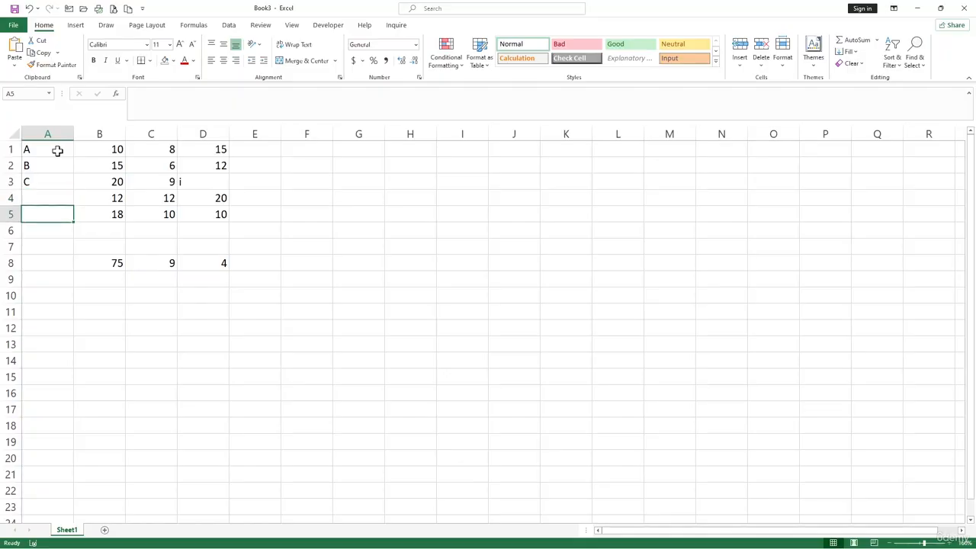
key("Up")
type("D")
key("Return")
type("E")
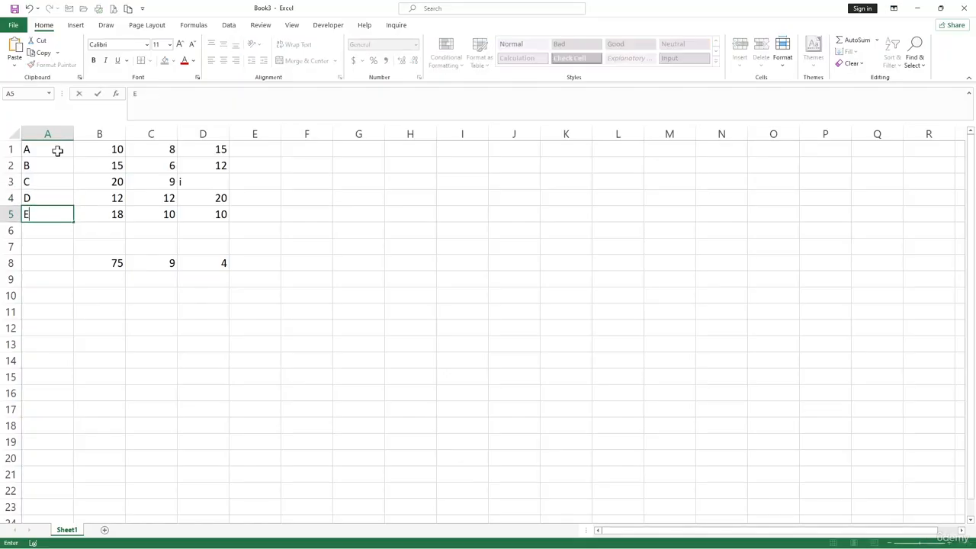
left_click(357, 164)
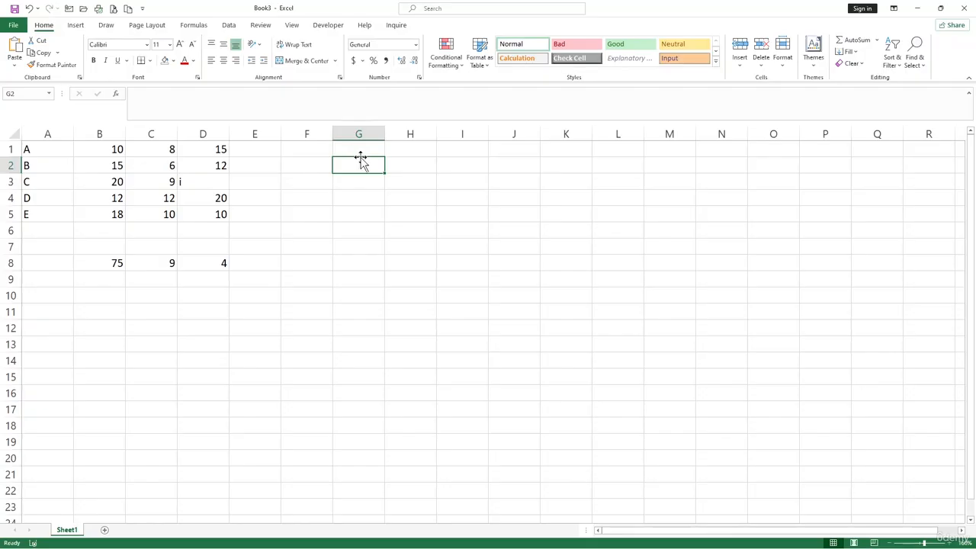
Enter =VLOOKUP("C",A1:D5,2,FALSE) in G2, returning 20.
type("=VLO")
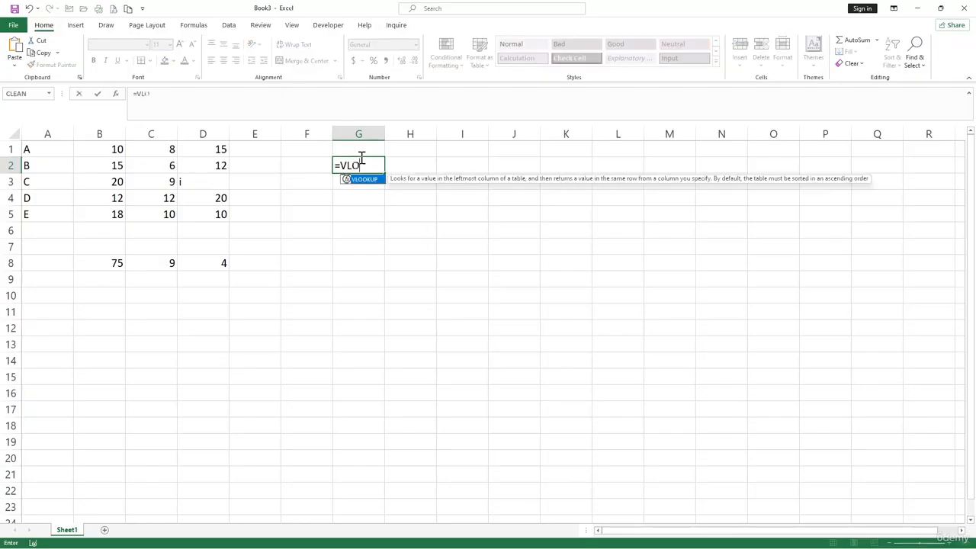
key("Tab")
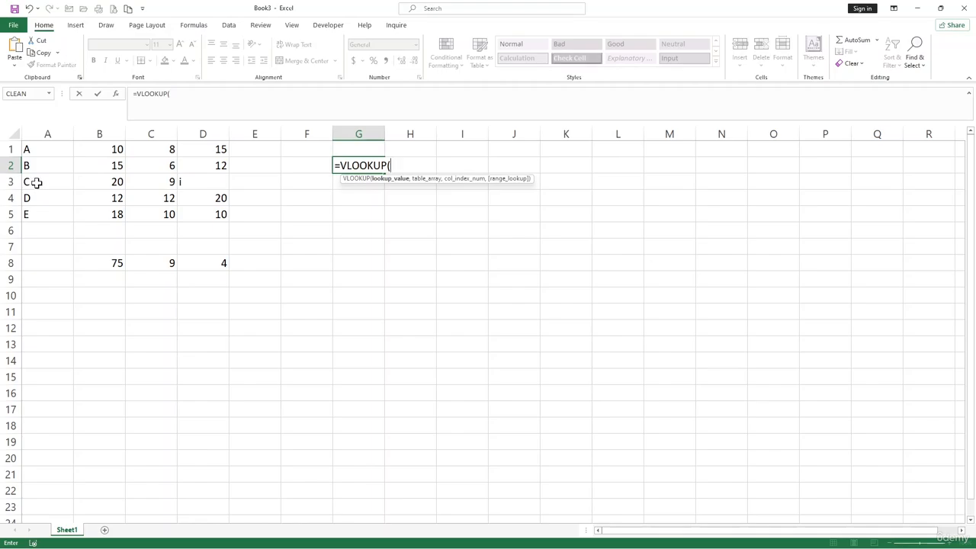
type("\"c")
key("BackSpace")
type("C\",")
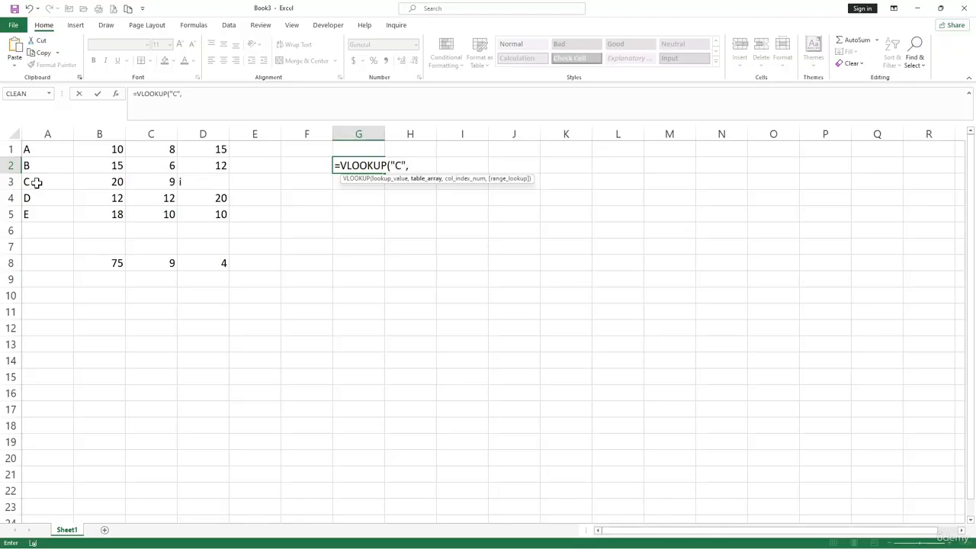
left_click_drag(39, 151, 194, 215)
type(",")
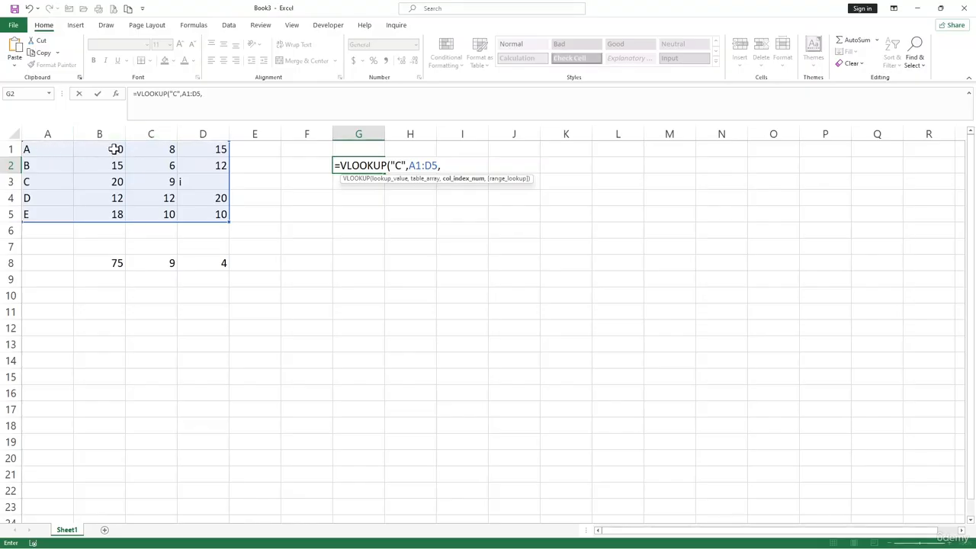
type("2,")
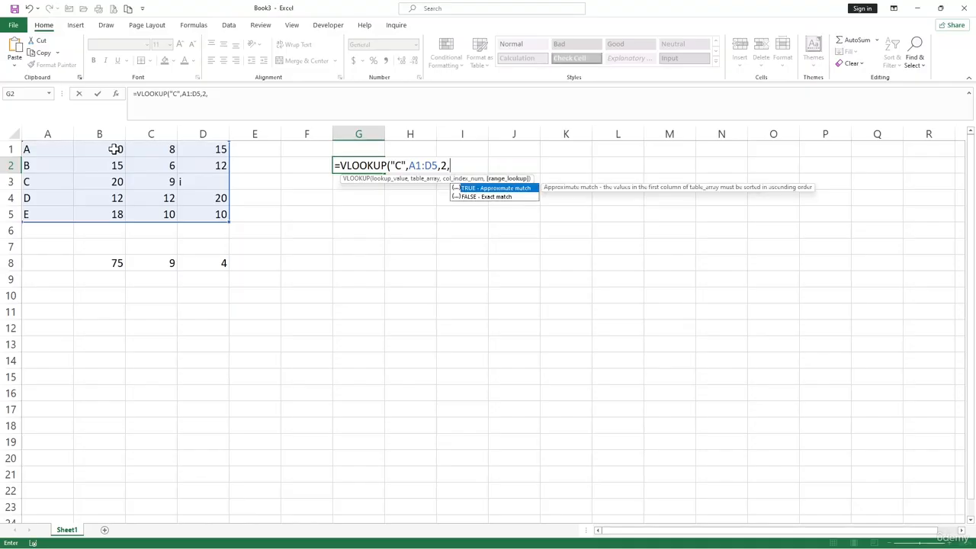
type("FALSE)")
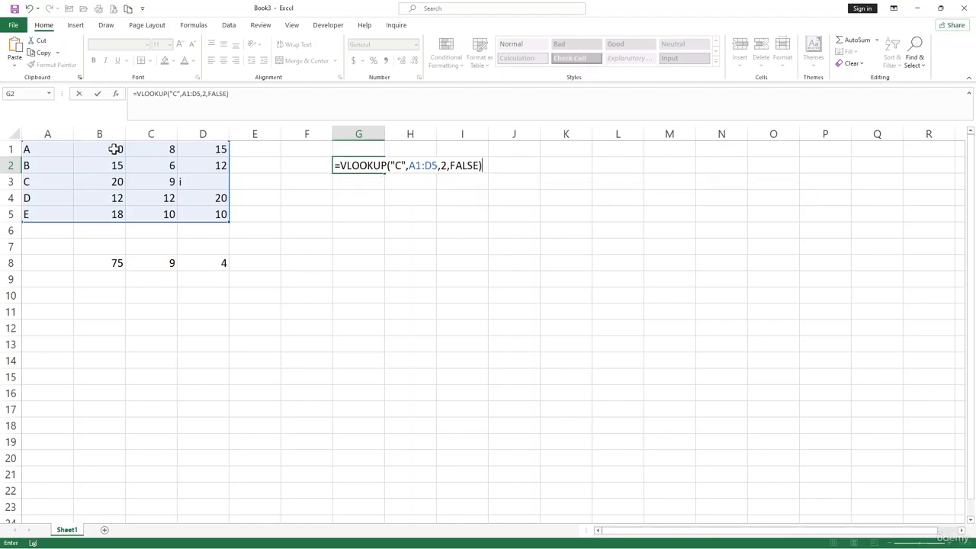
key("Return")
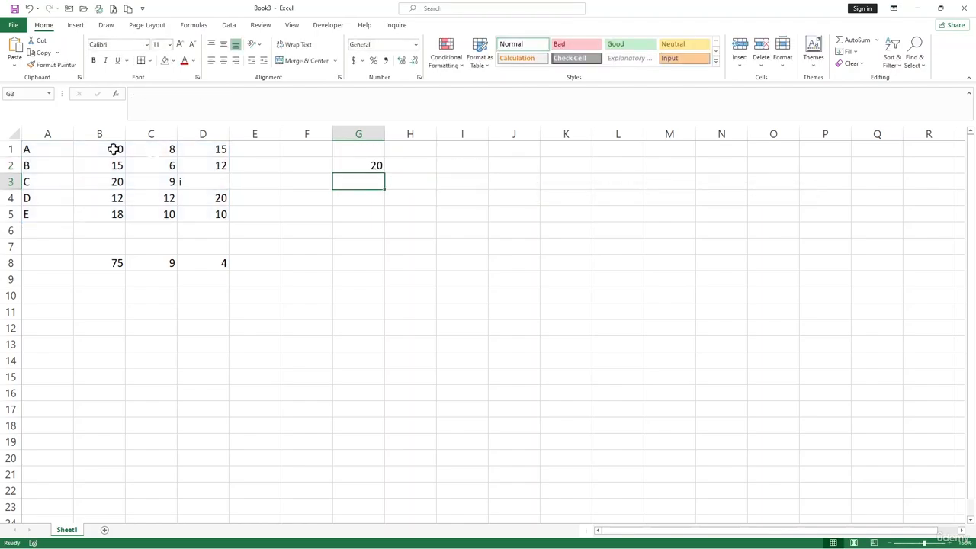
Change the G2 VLOOKUP's lookup value from "C" to "D", so it returns 12.
left_click(378, 163)
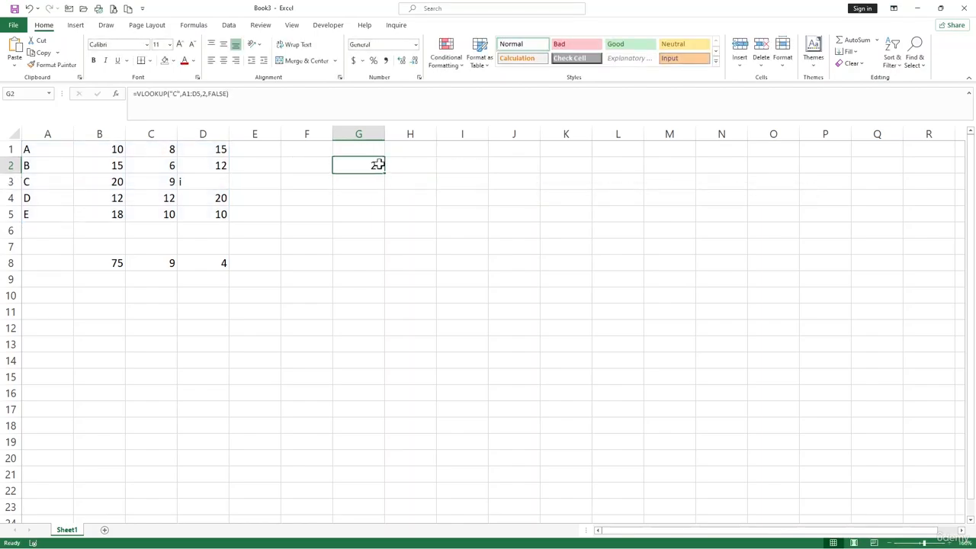
left_click(120, 181)
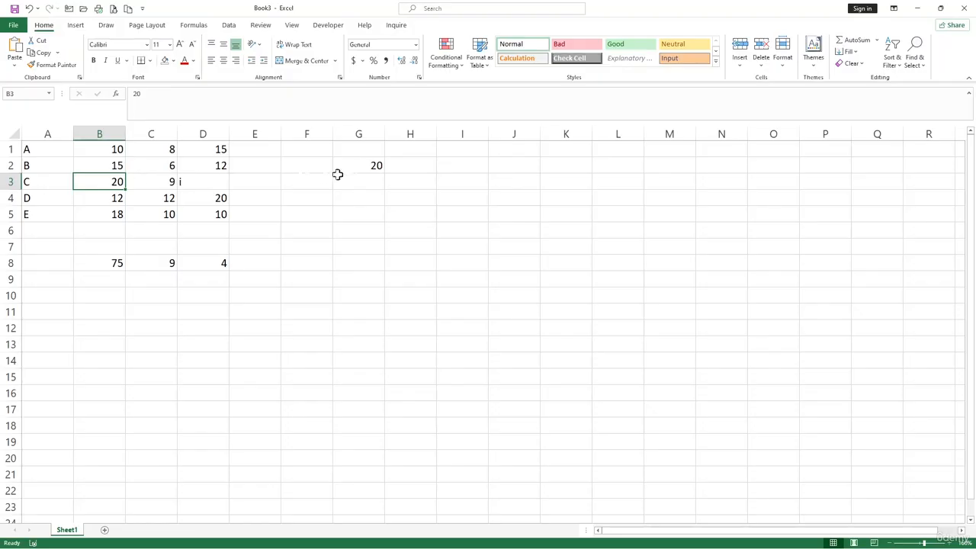
left_click(364, 166)
left_click(179, 93)
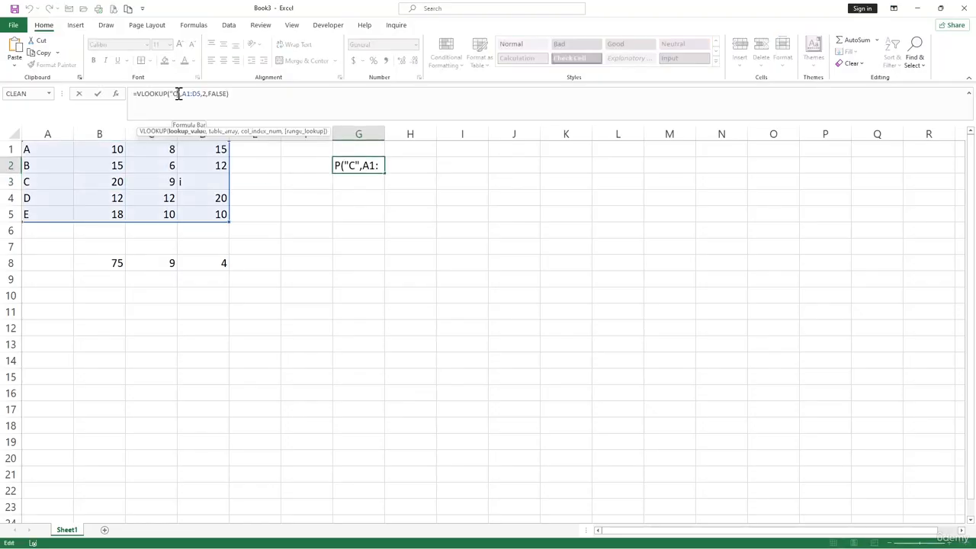
key("BackSpace")
type("d")
key("BackSpace")
type("D")
key("Return")
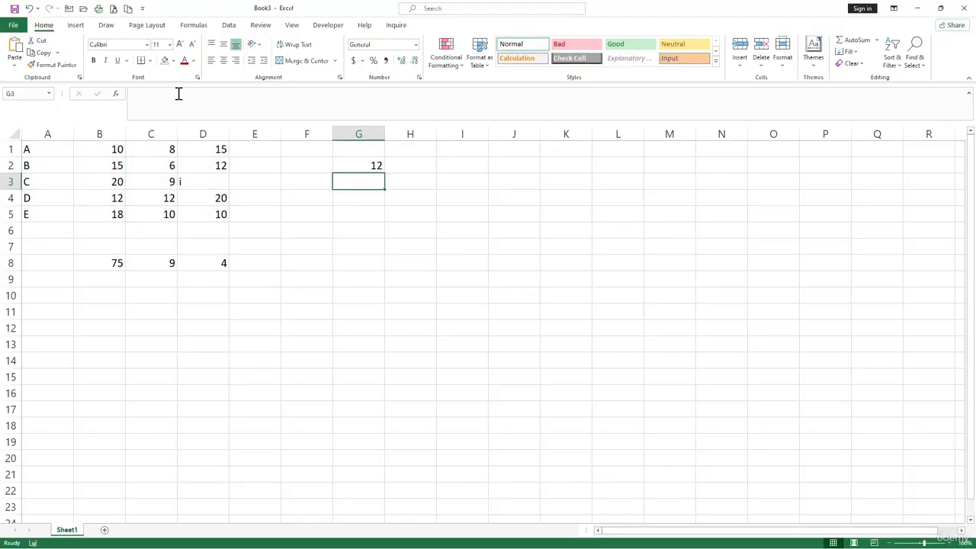
left_click(118, 195)
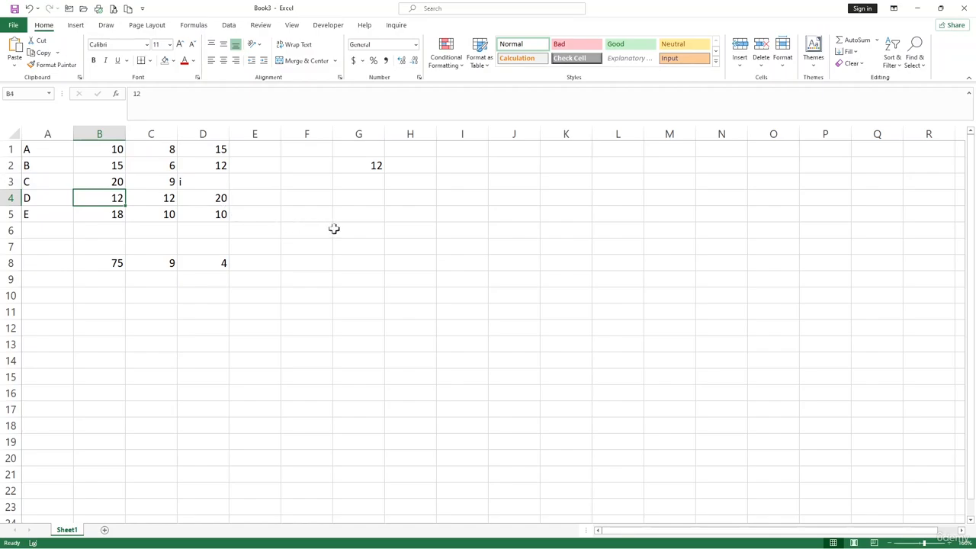
left_click(383, 231)
left_click(386, 232)
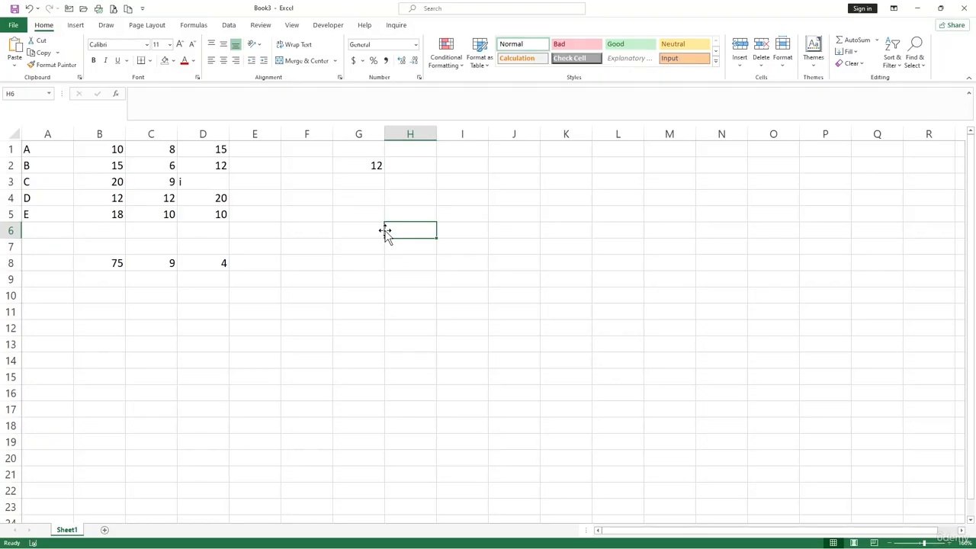
Enter the scores 60, 55 and 70 in I2:I4.
left_click(441, 161)
type("60")
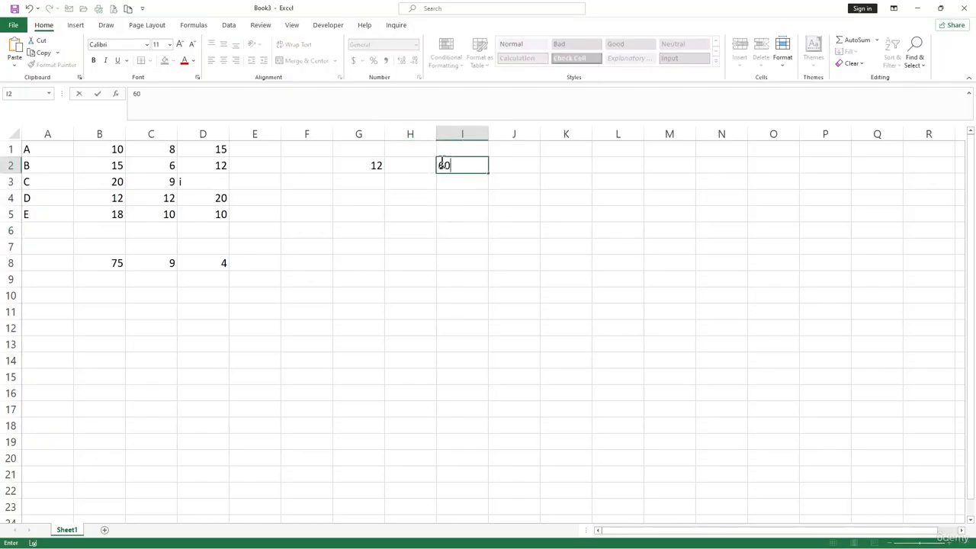
key("Return")
type("55")
key("Return")
type("70")
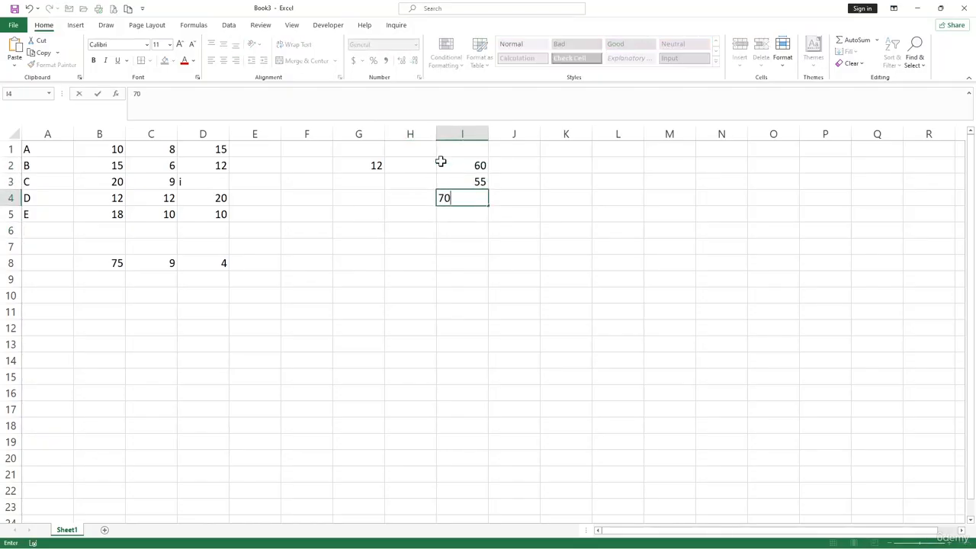
key("Tab")
Enter =IF(I2>=60,"Pass","Fail") in J2, showing Pass.
left_click_drag(524, 161, 524, 227)
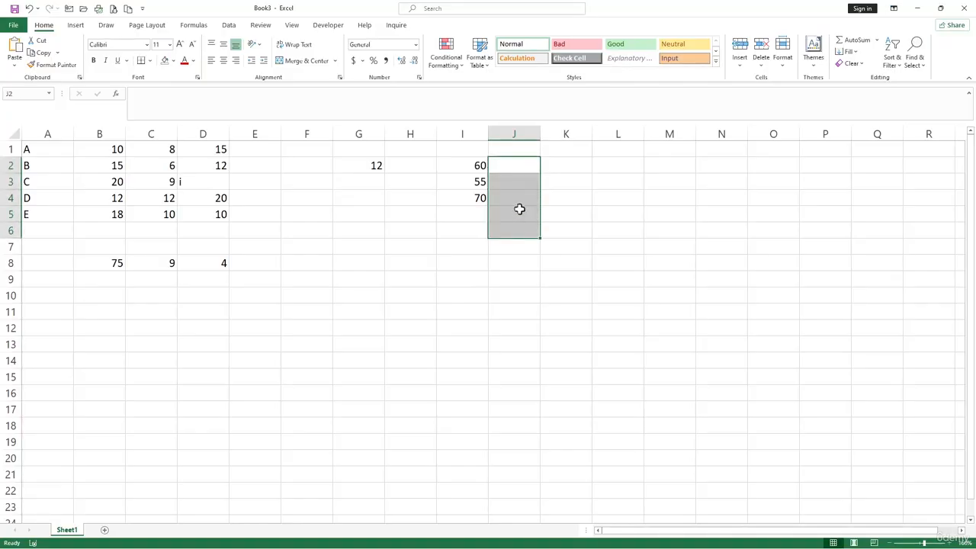
left_click(523, 167)
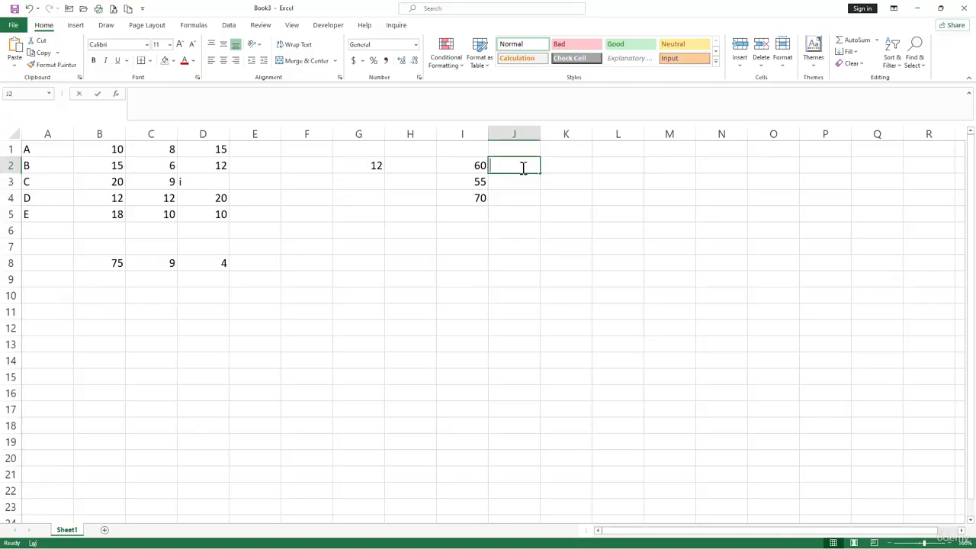
type("=IF(")
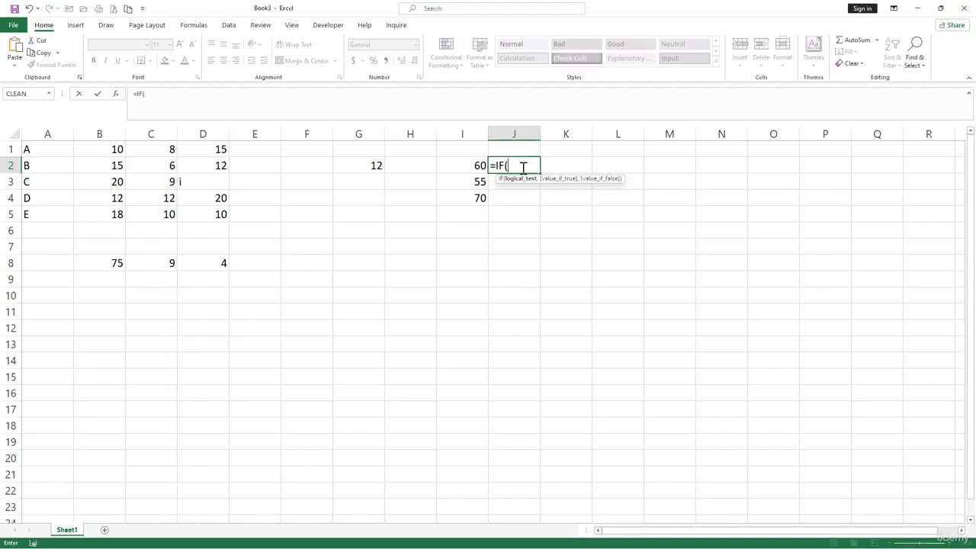
left_click(471, 167)
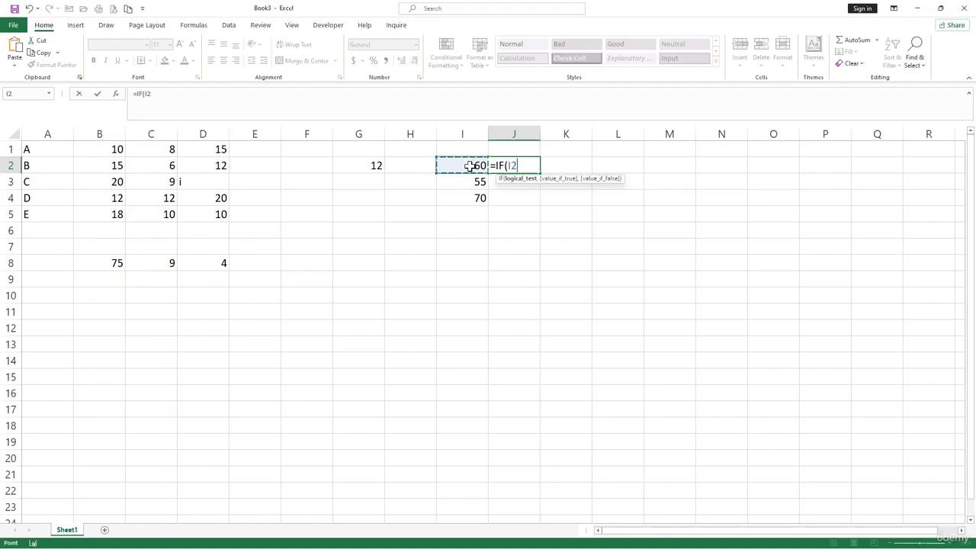
type(">=60,")
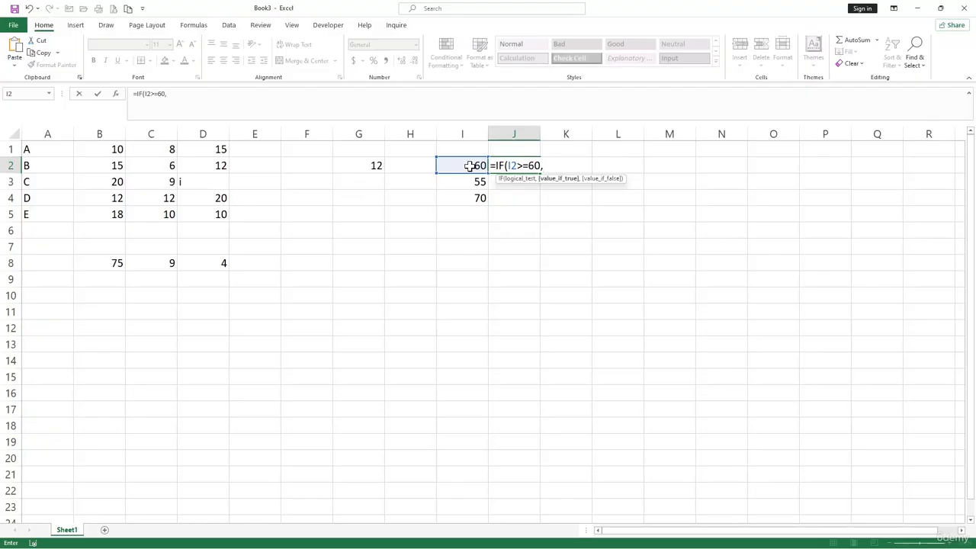
type("\"pAS")
key("BackSpace")
key("BackSpace")
type("ass\",")
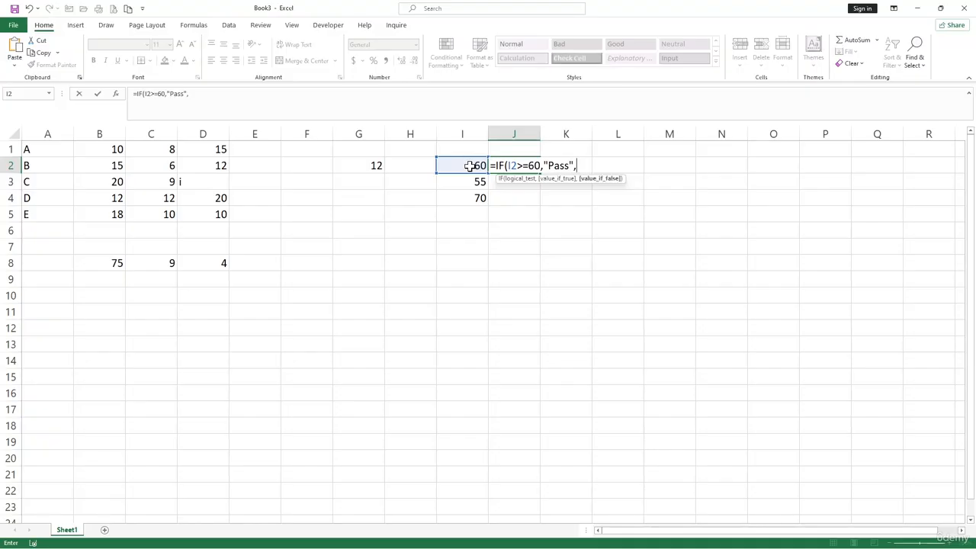
type("\"Fail\")")
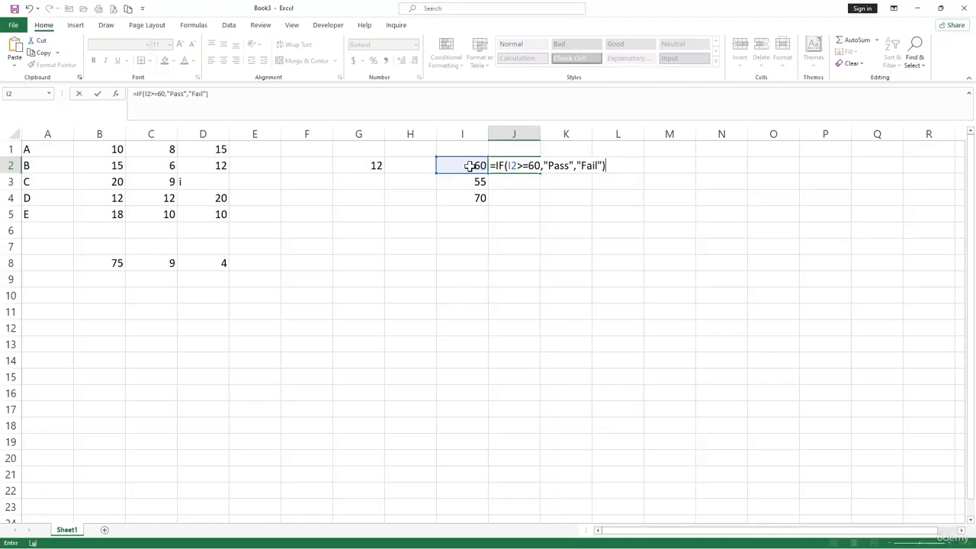
key("Return")
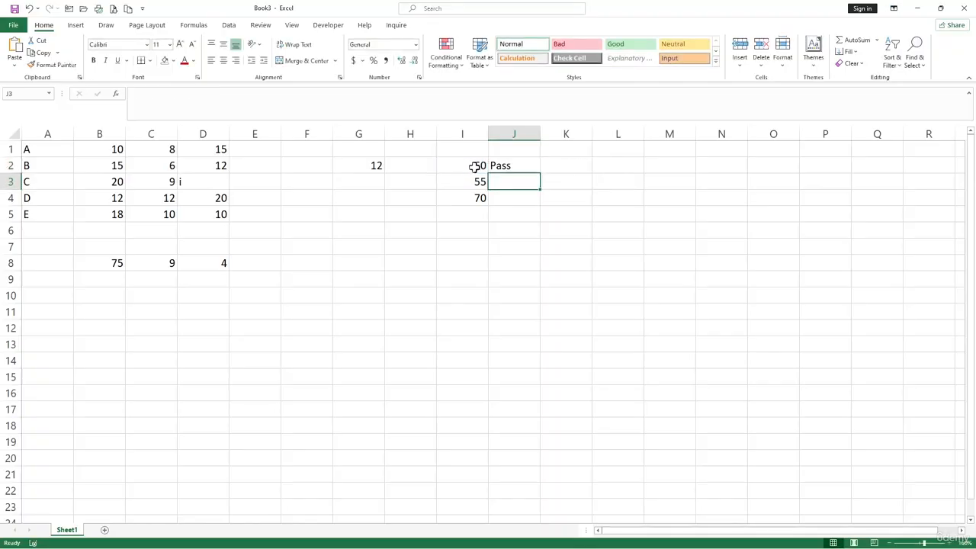
Fill the J2 IF formula down to J4, grading 55 as Fail and 70 as Pass.
left_click(477, 166)
left_click(525, 167)
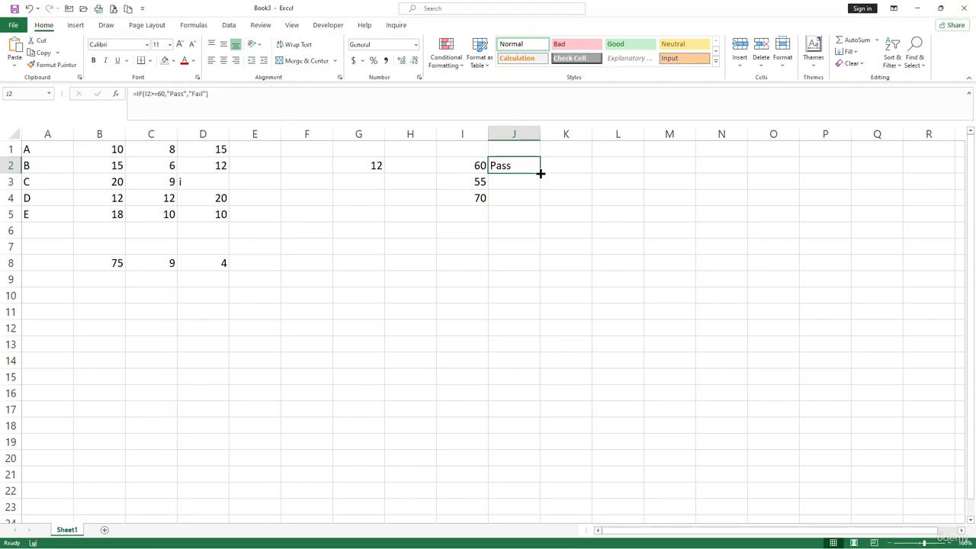
left_click_drag(539, 173, 538, 203)
left_click(521, 234)
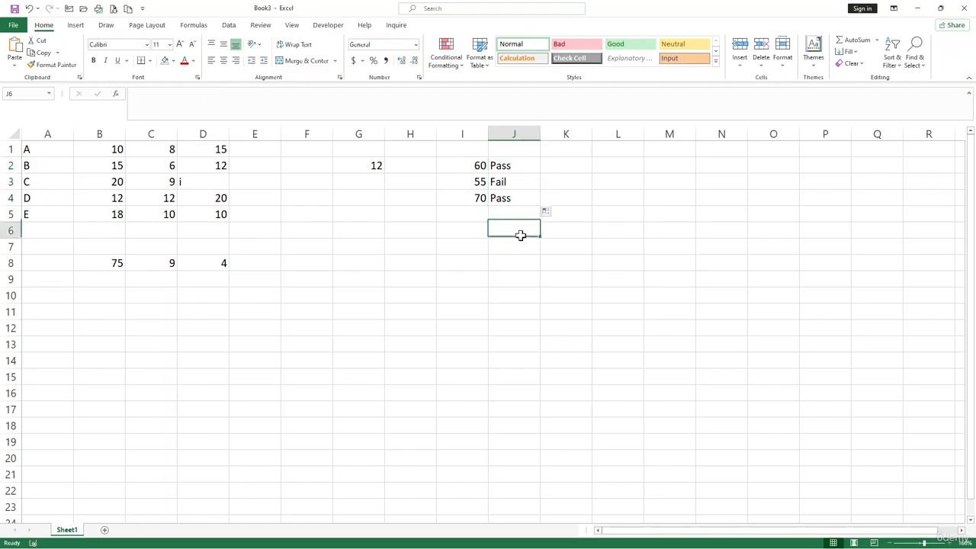
left_click(513, 186)
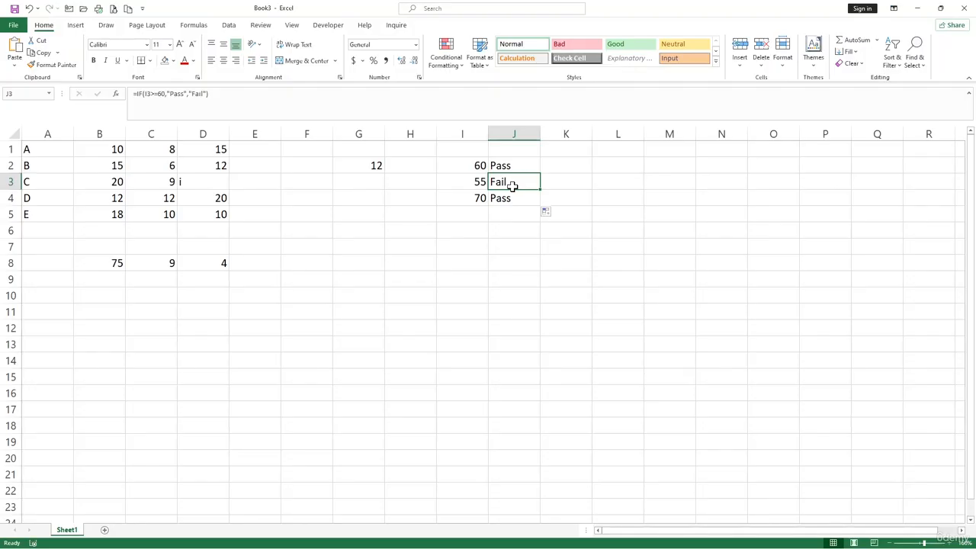
left_click(514, 232)
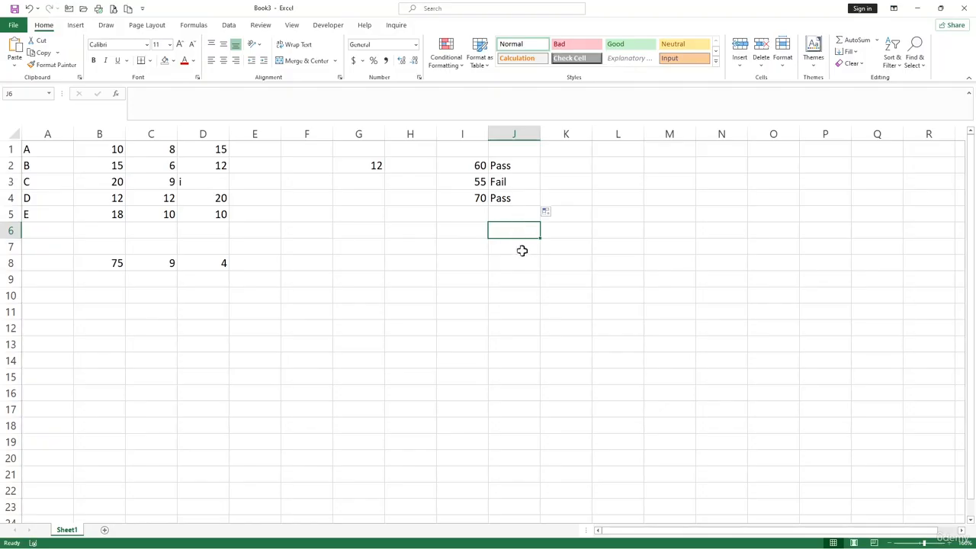
left_click(530, 244)
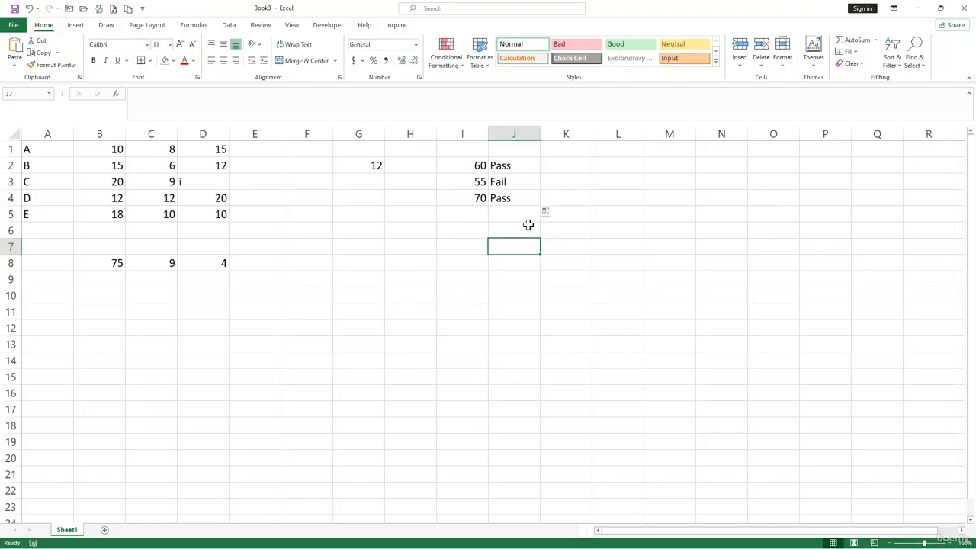
left_click(561, 176)
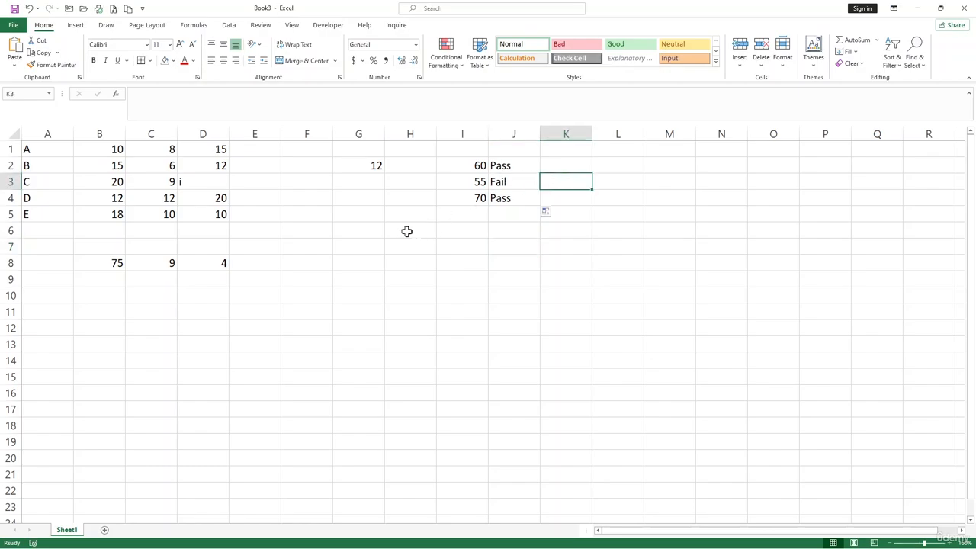
Type a first name into G8 and a second first name into H8.
left_click(368, 245)
left_click(371, 268)
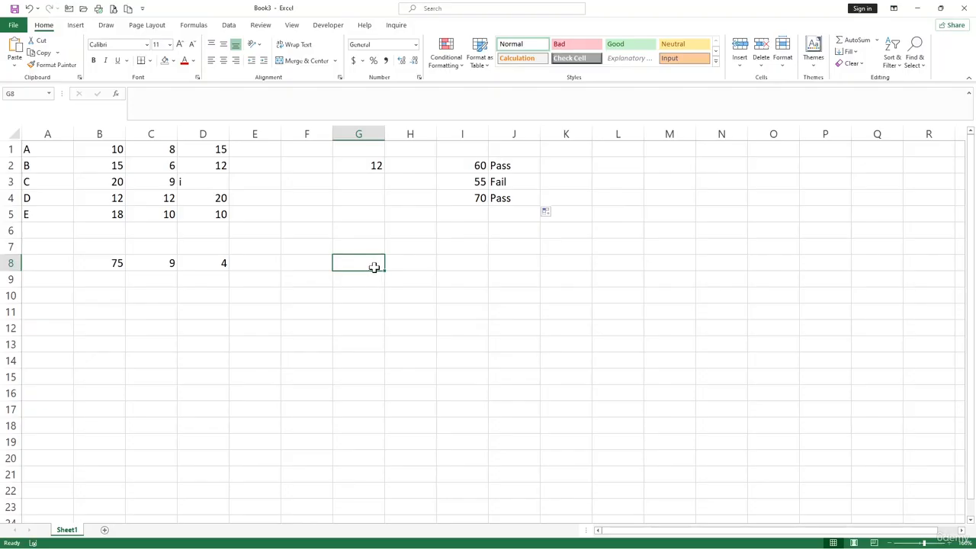
type("David")
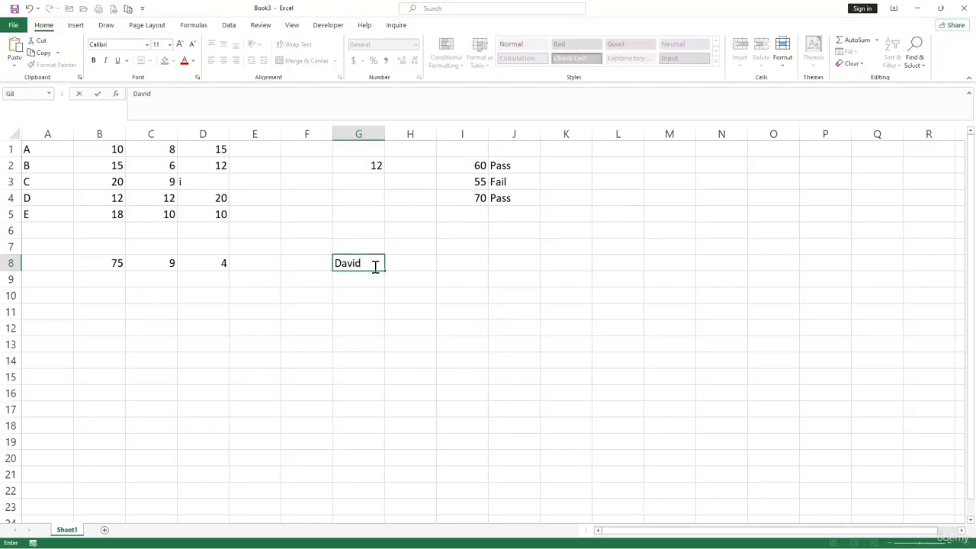
key("Tab")
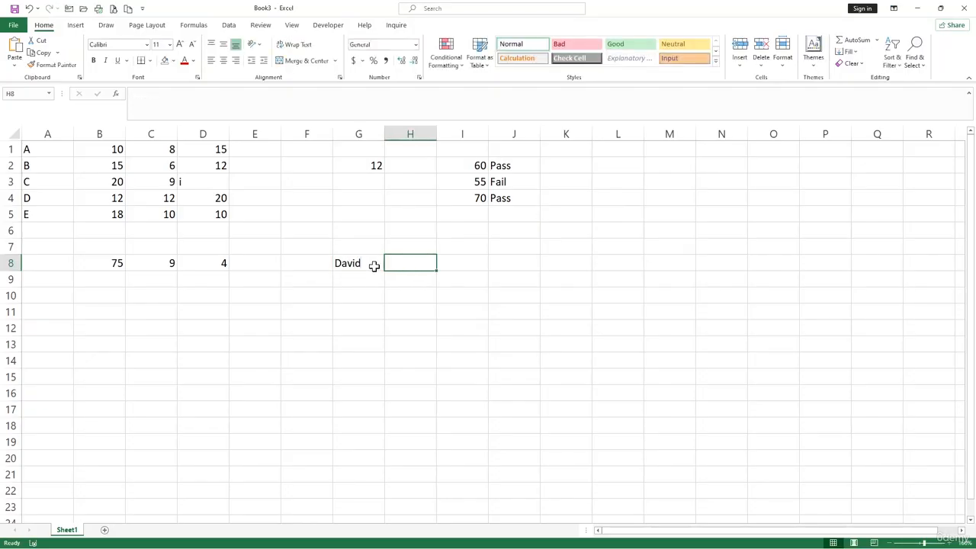
type("John")
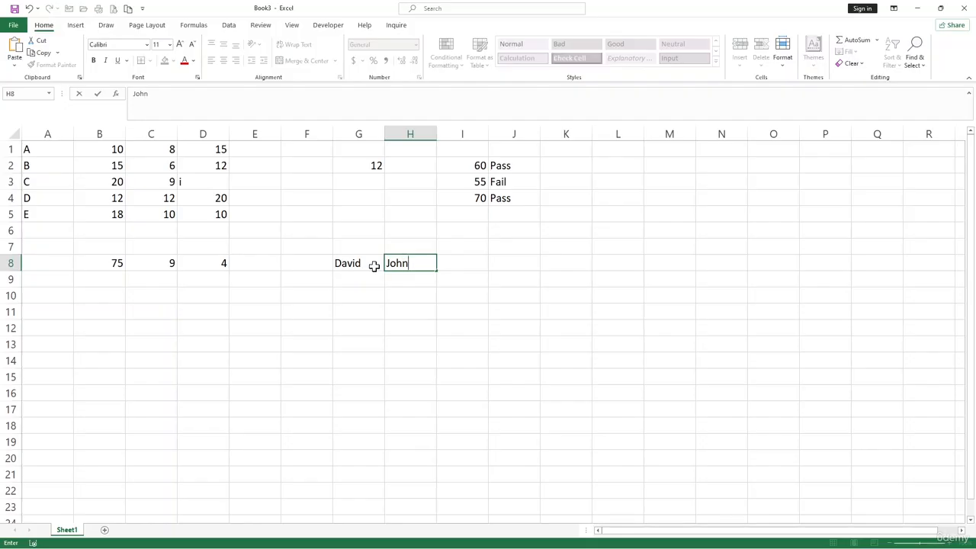
left_click(525, 267)
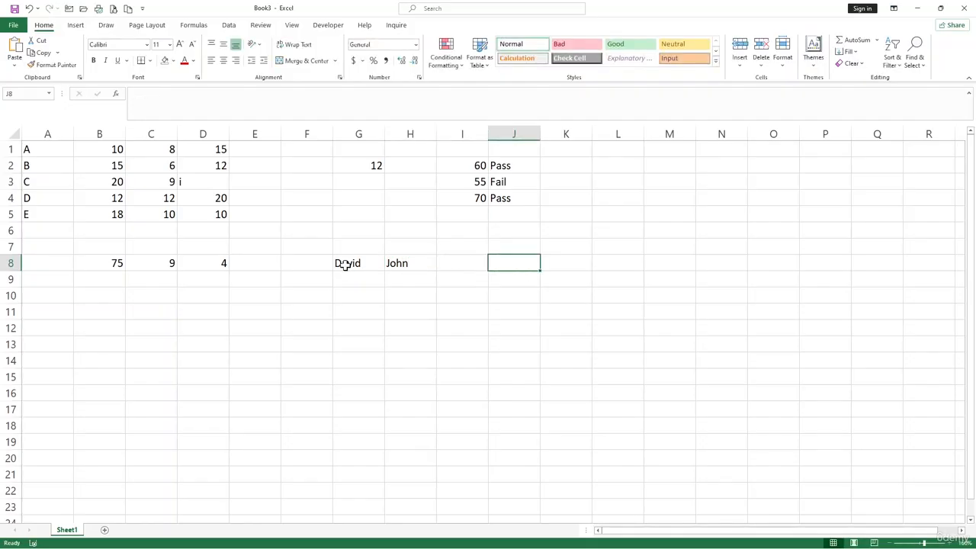
left_click(345, 264)
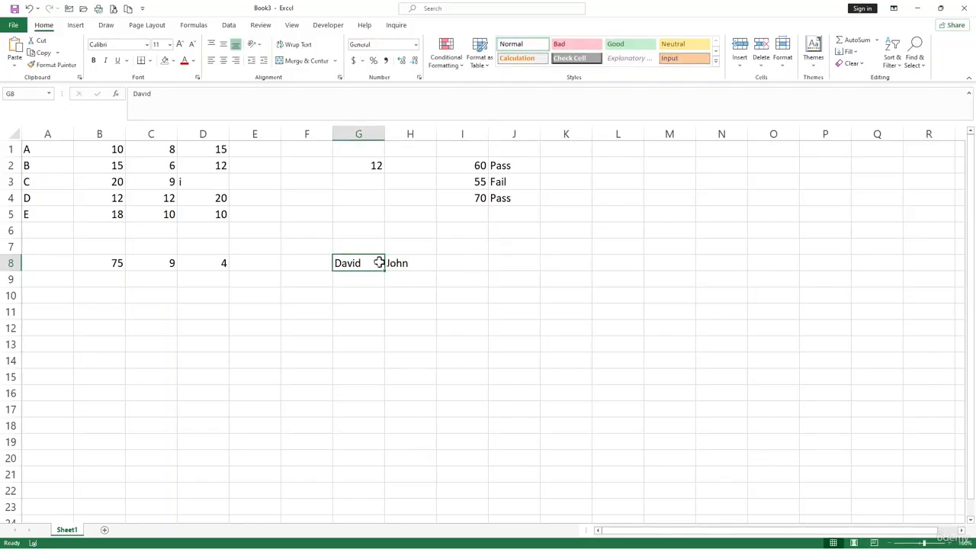
Enter =CONCATENATE(G8," ",H8) in J8 to join both names with a space.
left_click(507, 263)
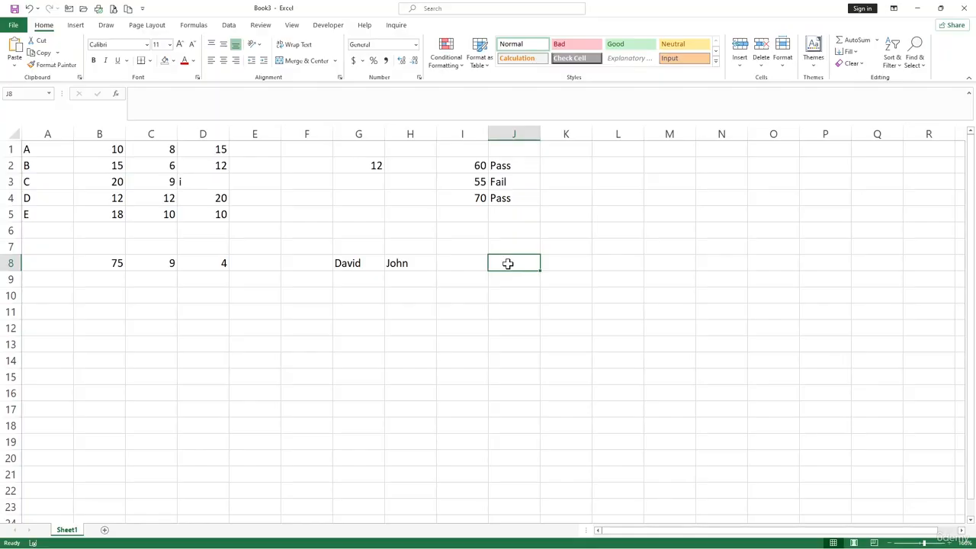
type("=con")
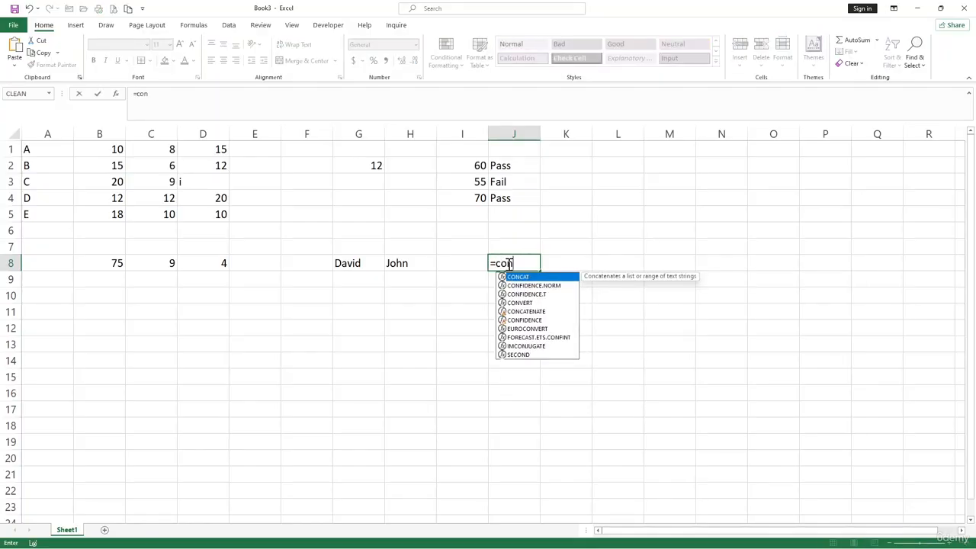
type("ca")
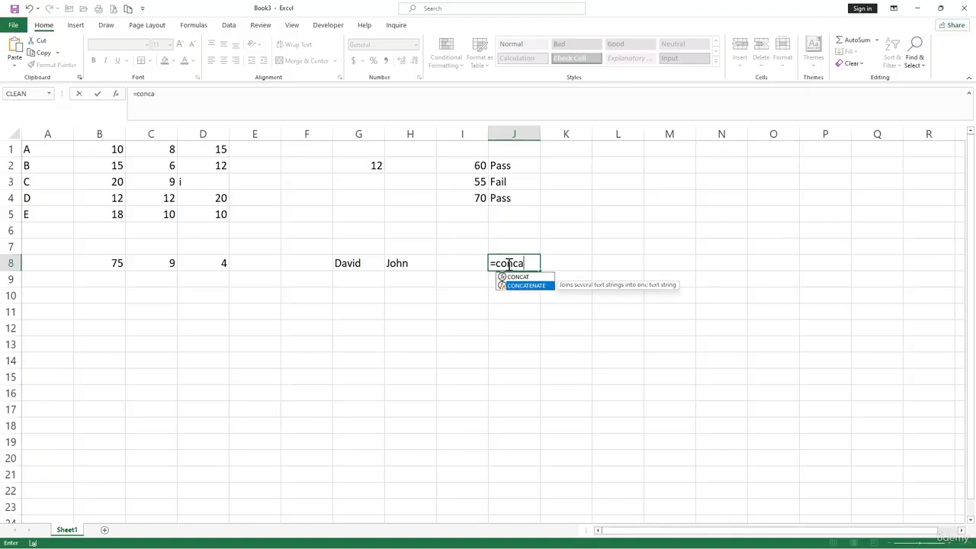
double_click(507, 285)
left_click(348, 263)
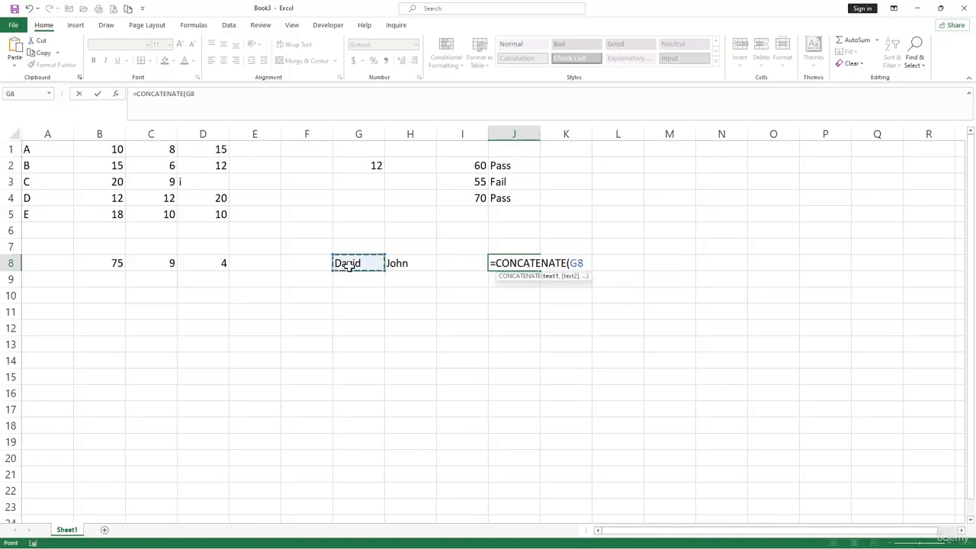
type(",\" ")
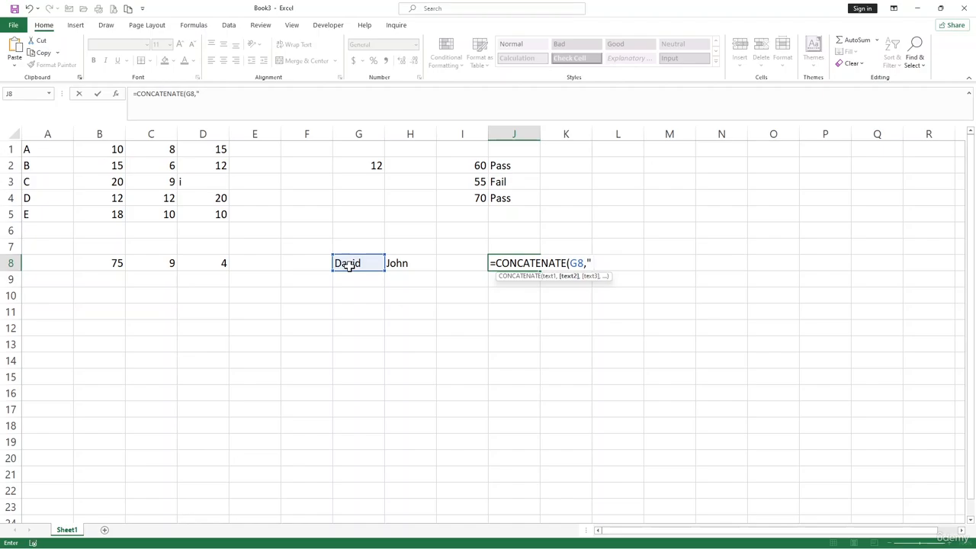
type("\",")
left_click(408, 262)
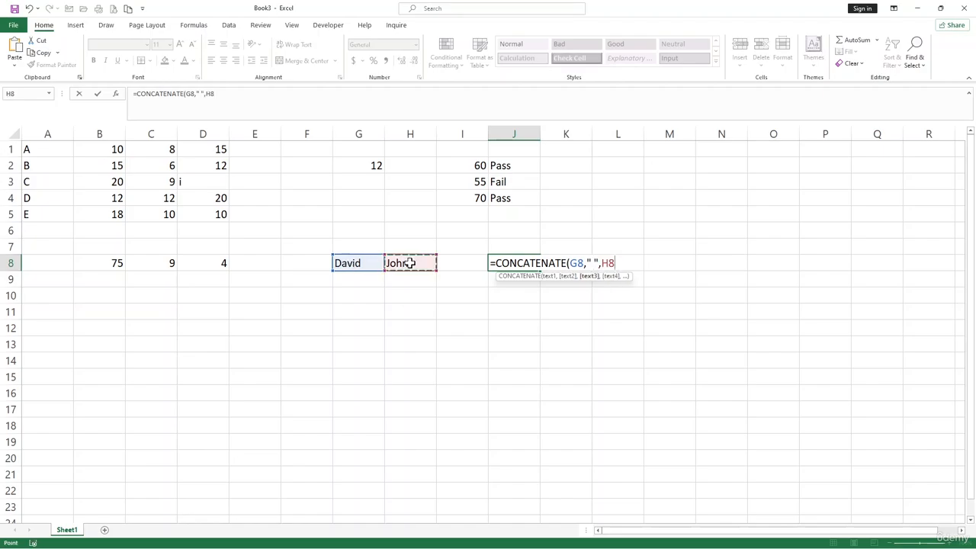
type(")")
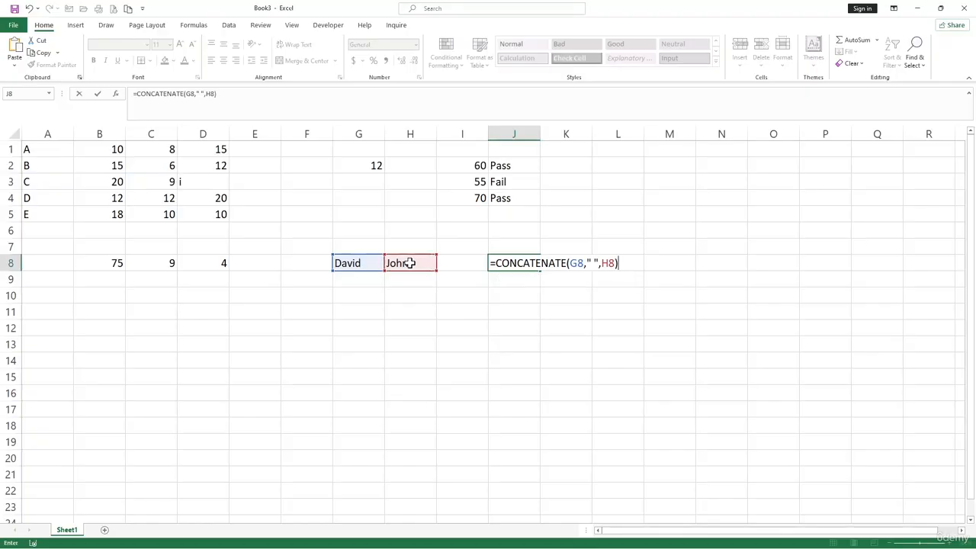
key("Return")
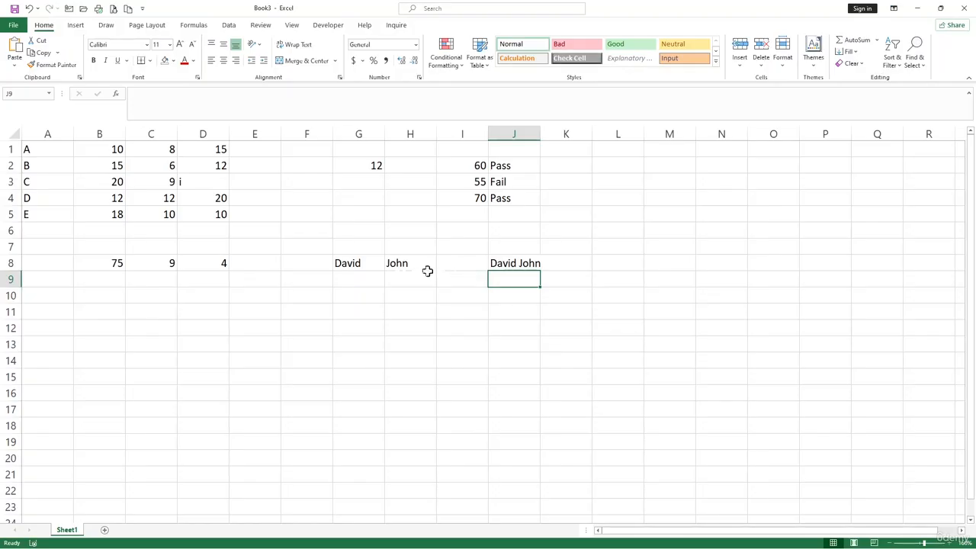
left_click(402, 262)
left_click(404, 308)
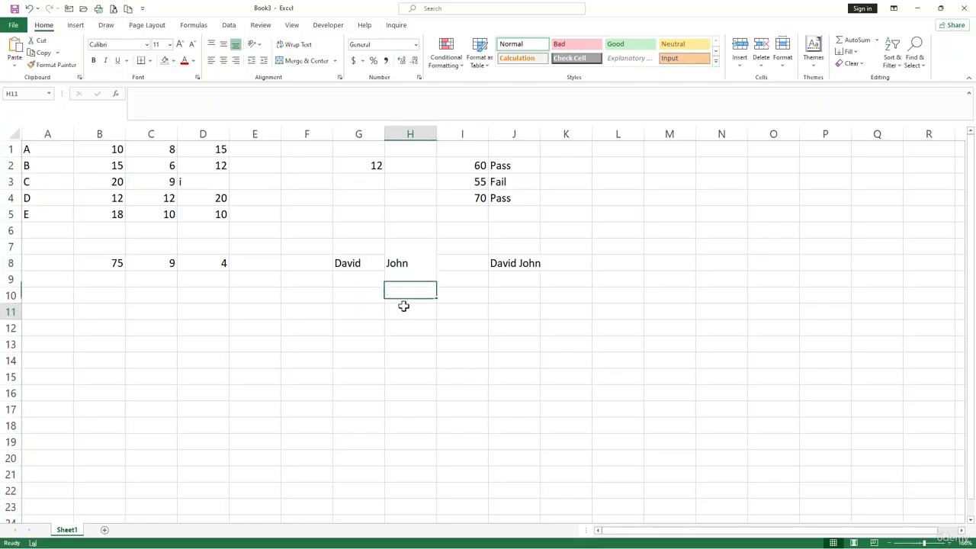
left_click(486, 328)
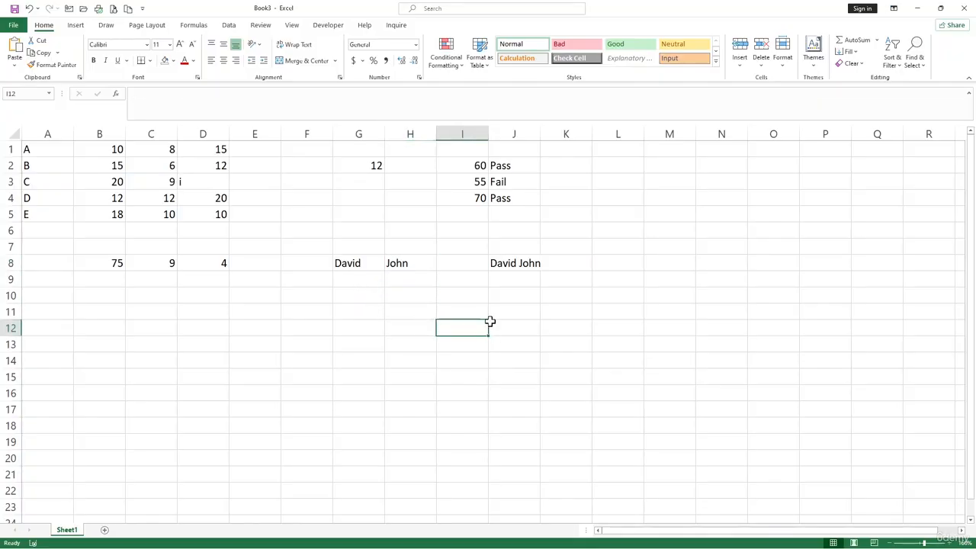